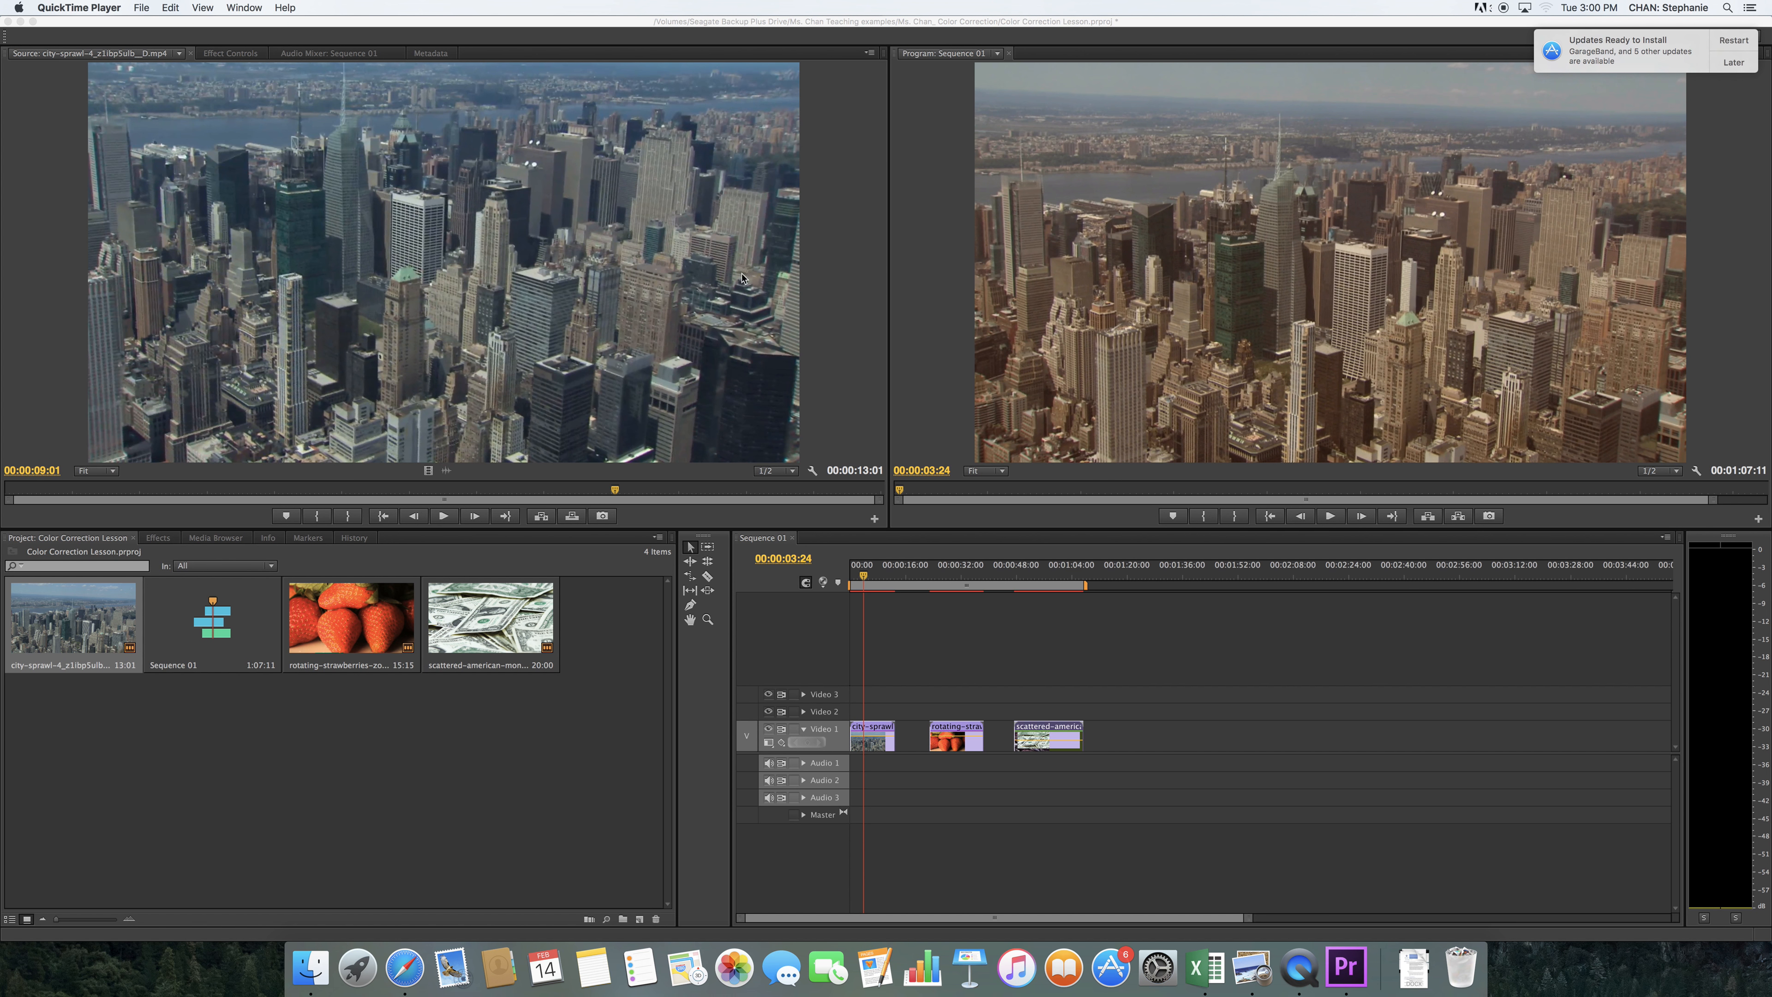
Compare the original strawberries and money clips with their color-corrected versions in the existing sequence
left_click(941, 589)
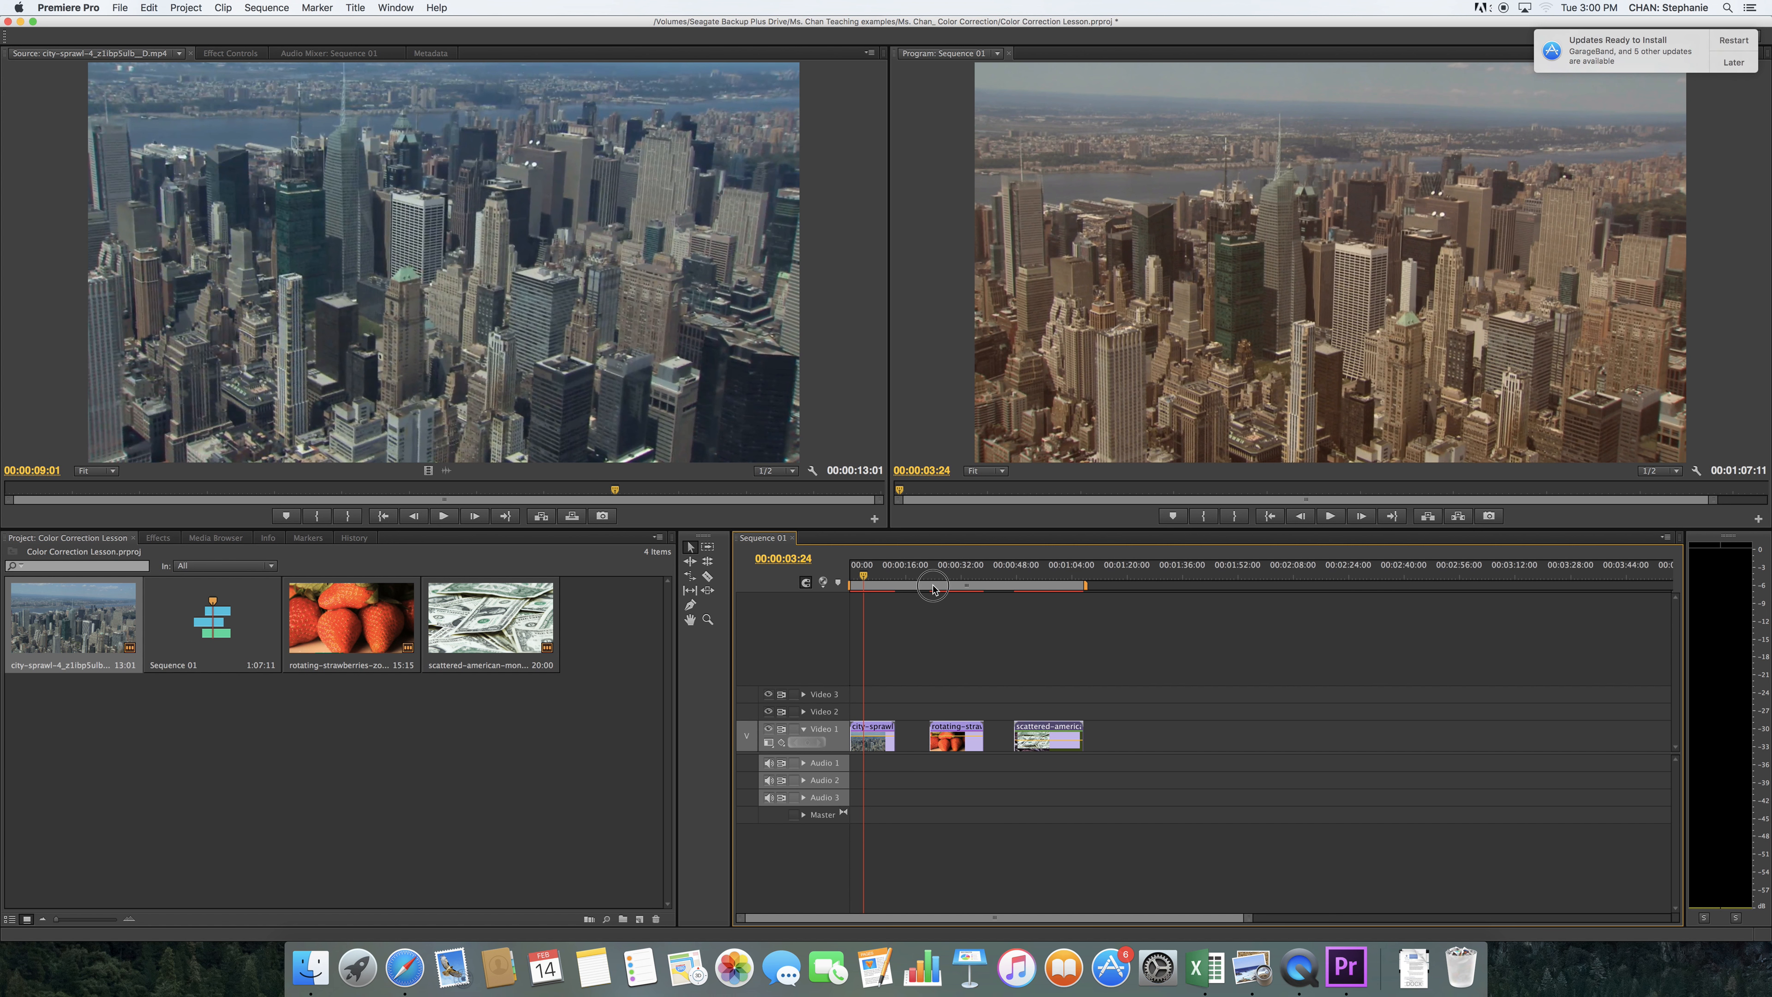
left_click(941, 588)
double_click(399, 633)
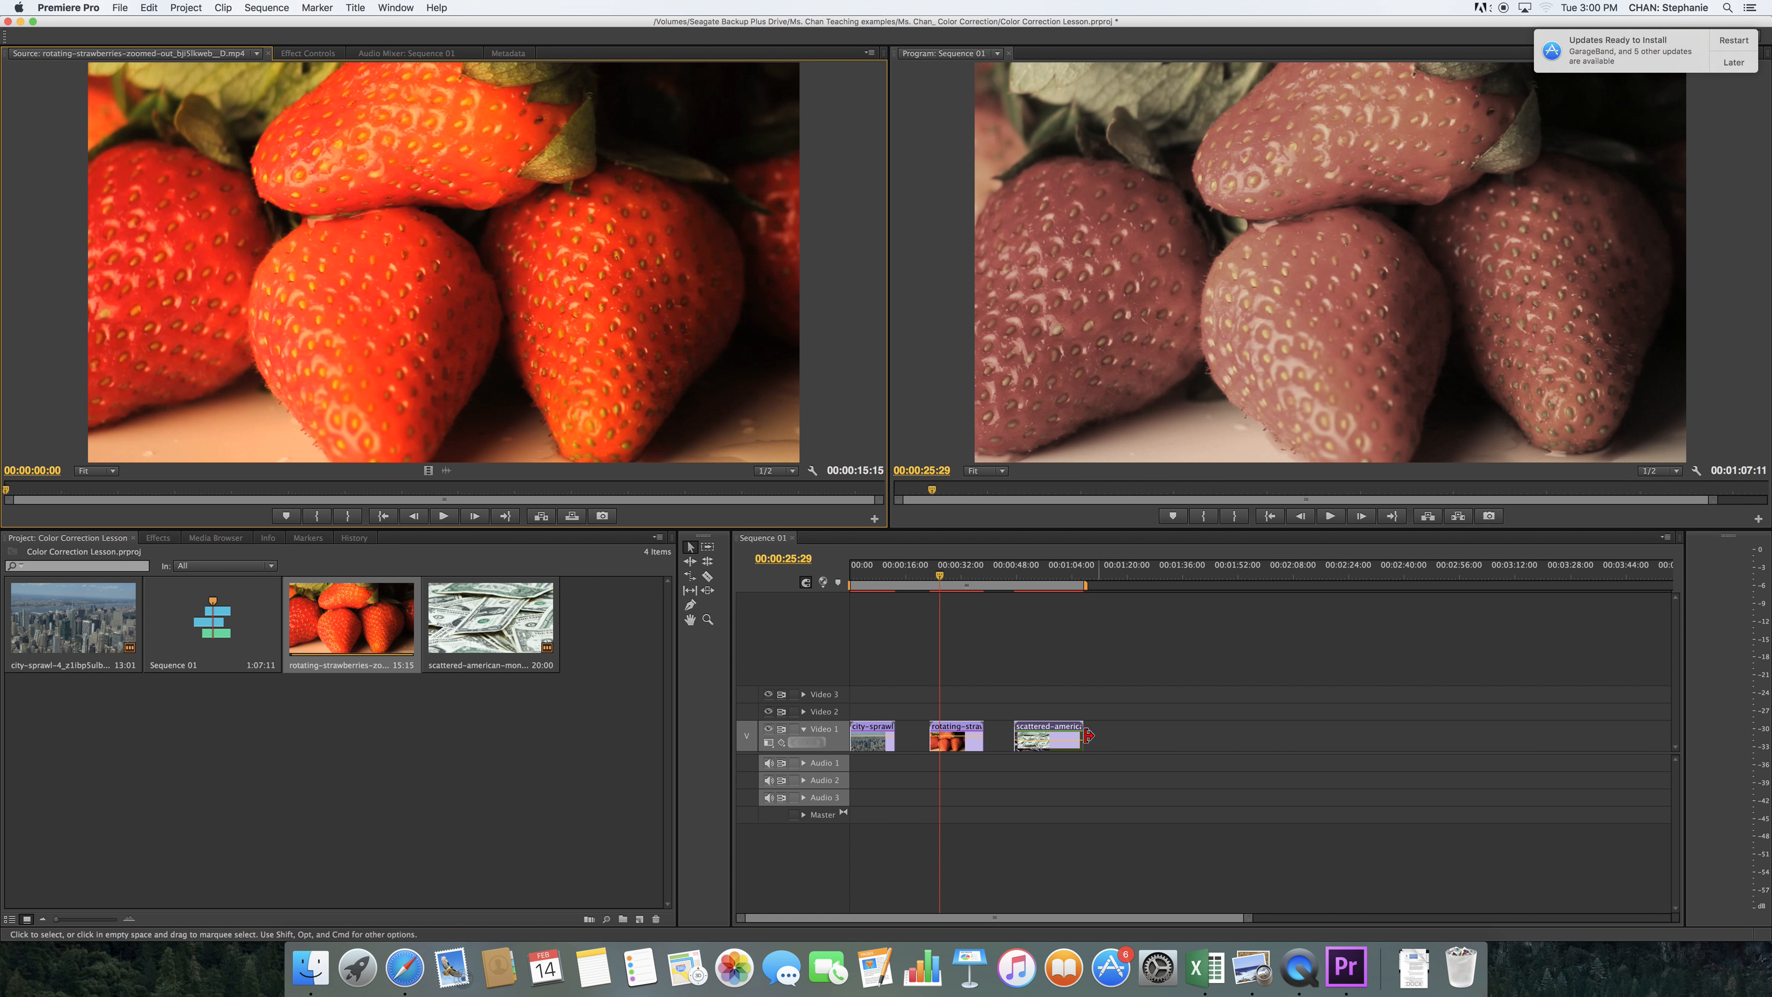
left_click(1029, 576)
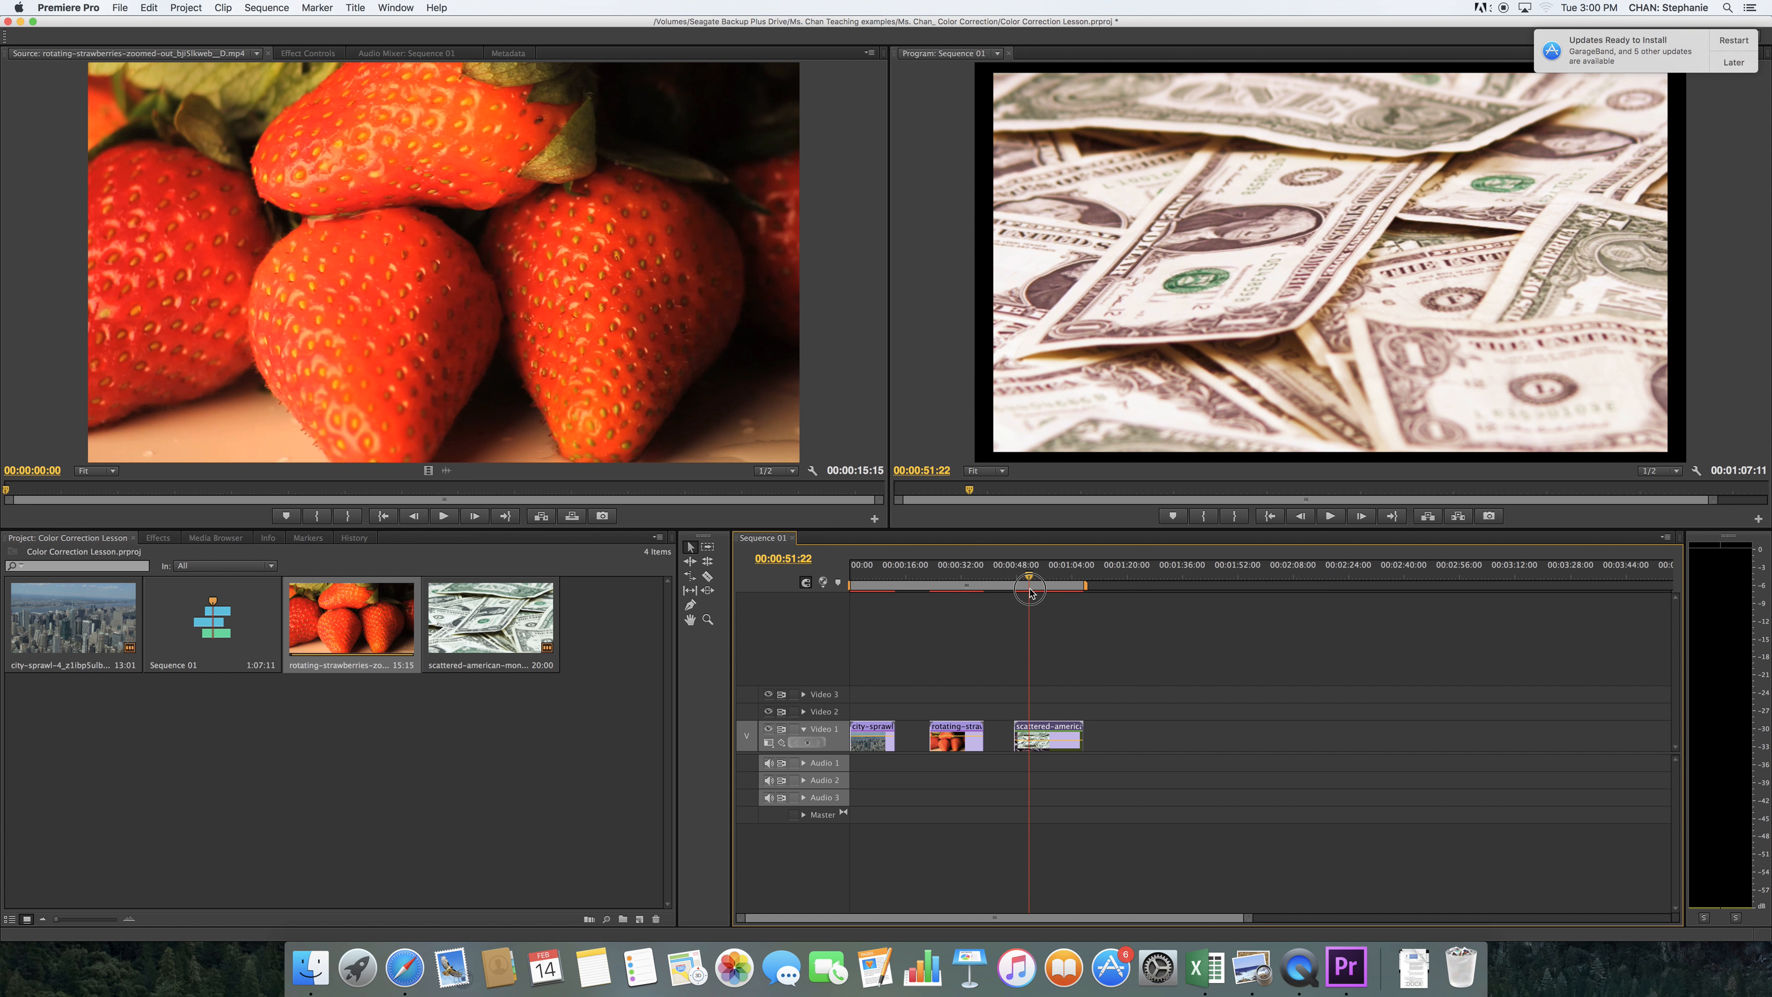
double_click(456, 621)
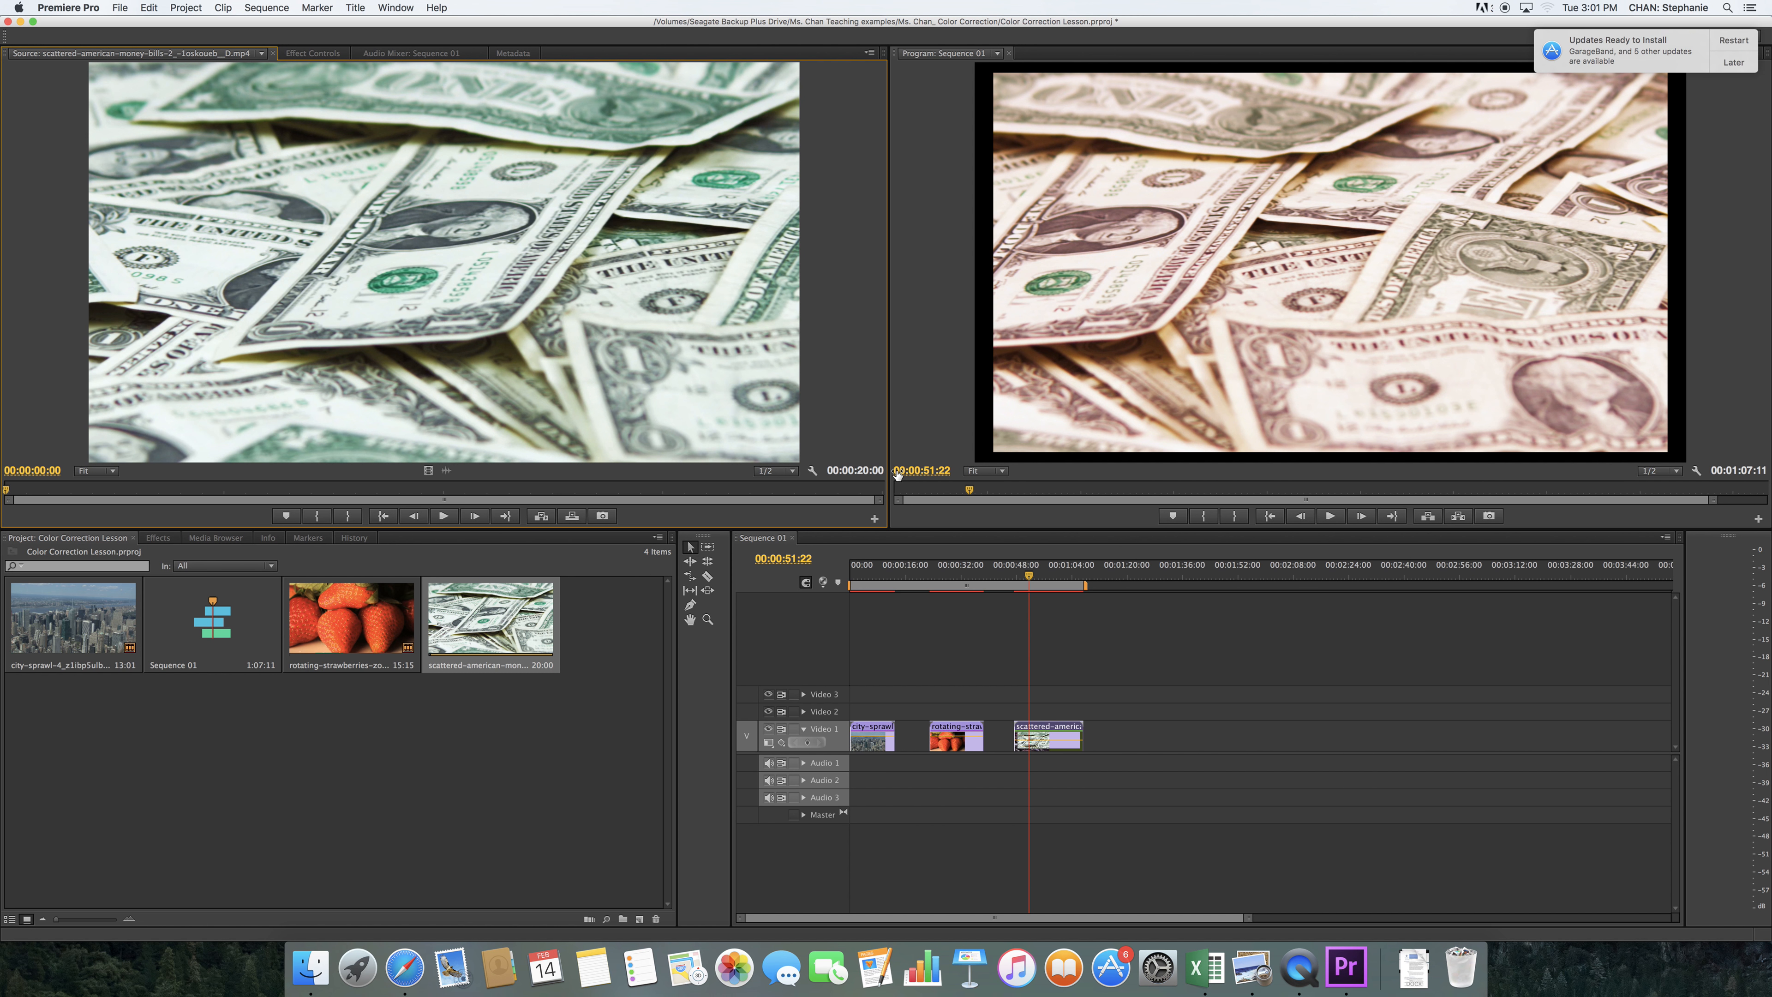
Create a new sequence in the project and open the city-sprawl clip in the Source monitor
left_click(119, 7)
mouse_move(265, 24)
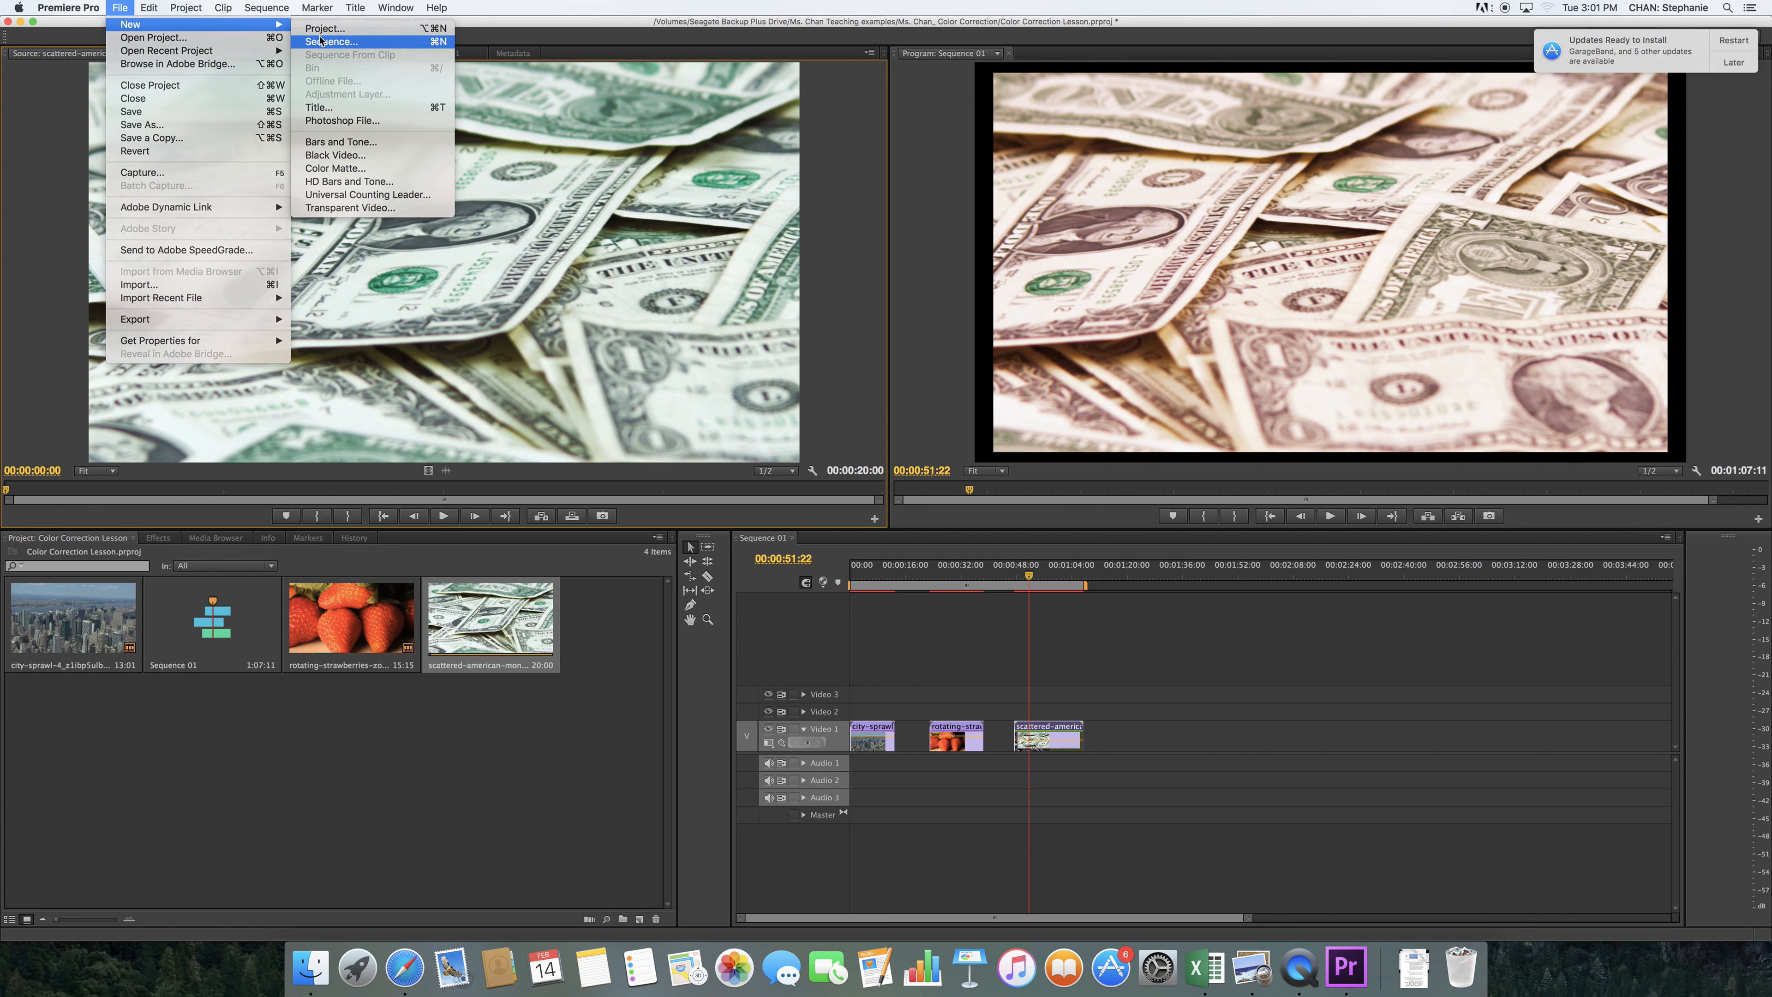
left_click(321, 41)
left_click(1084, 706)
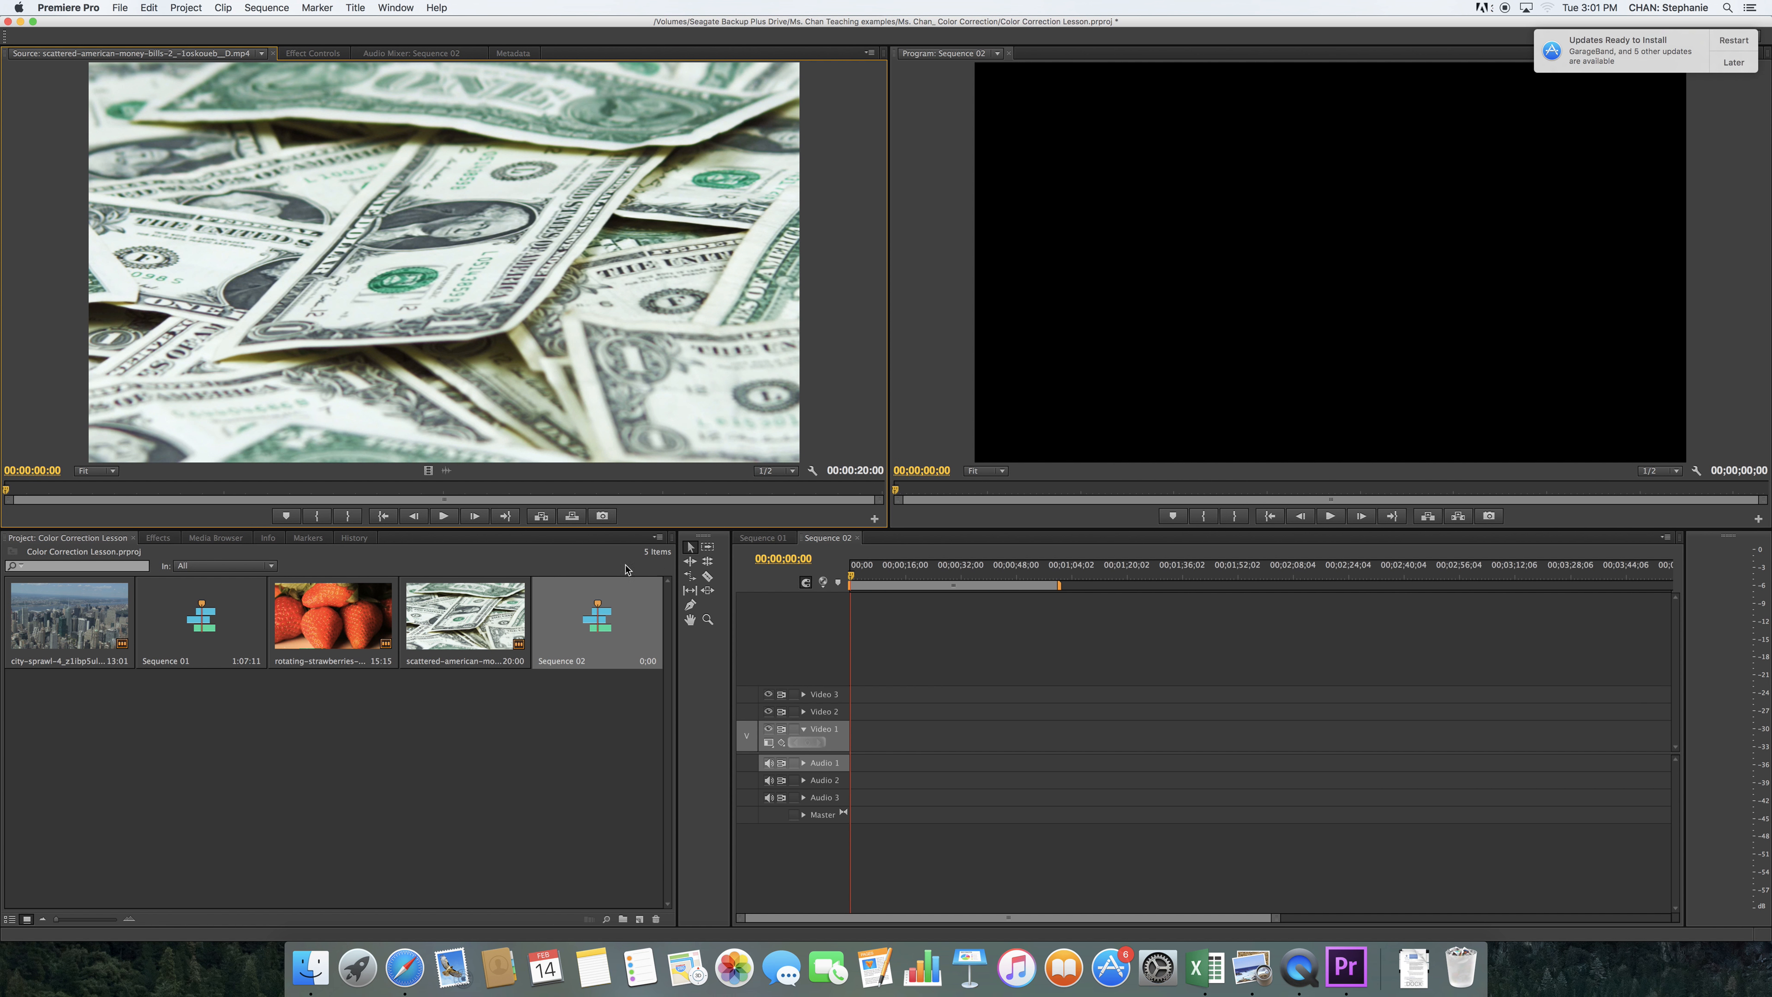
double_click(36, 627)
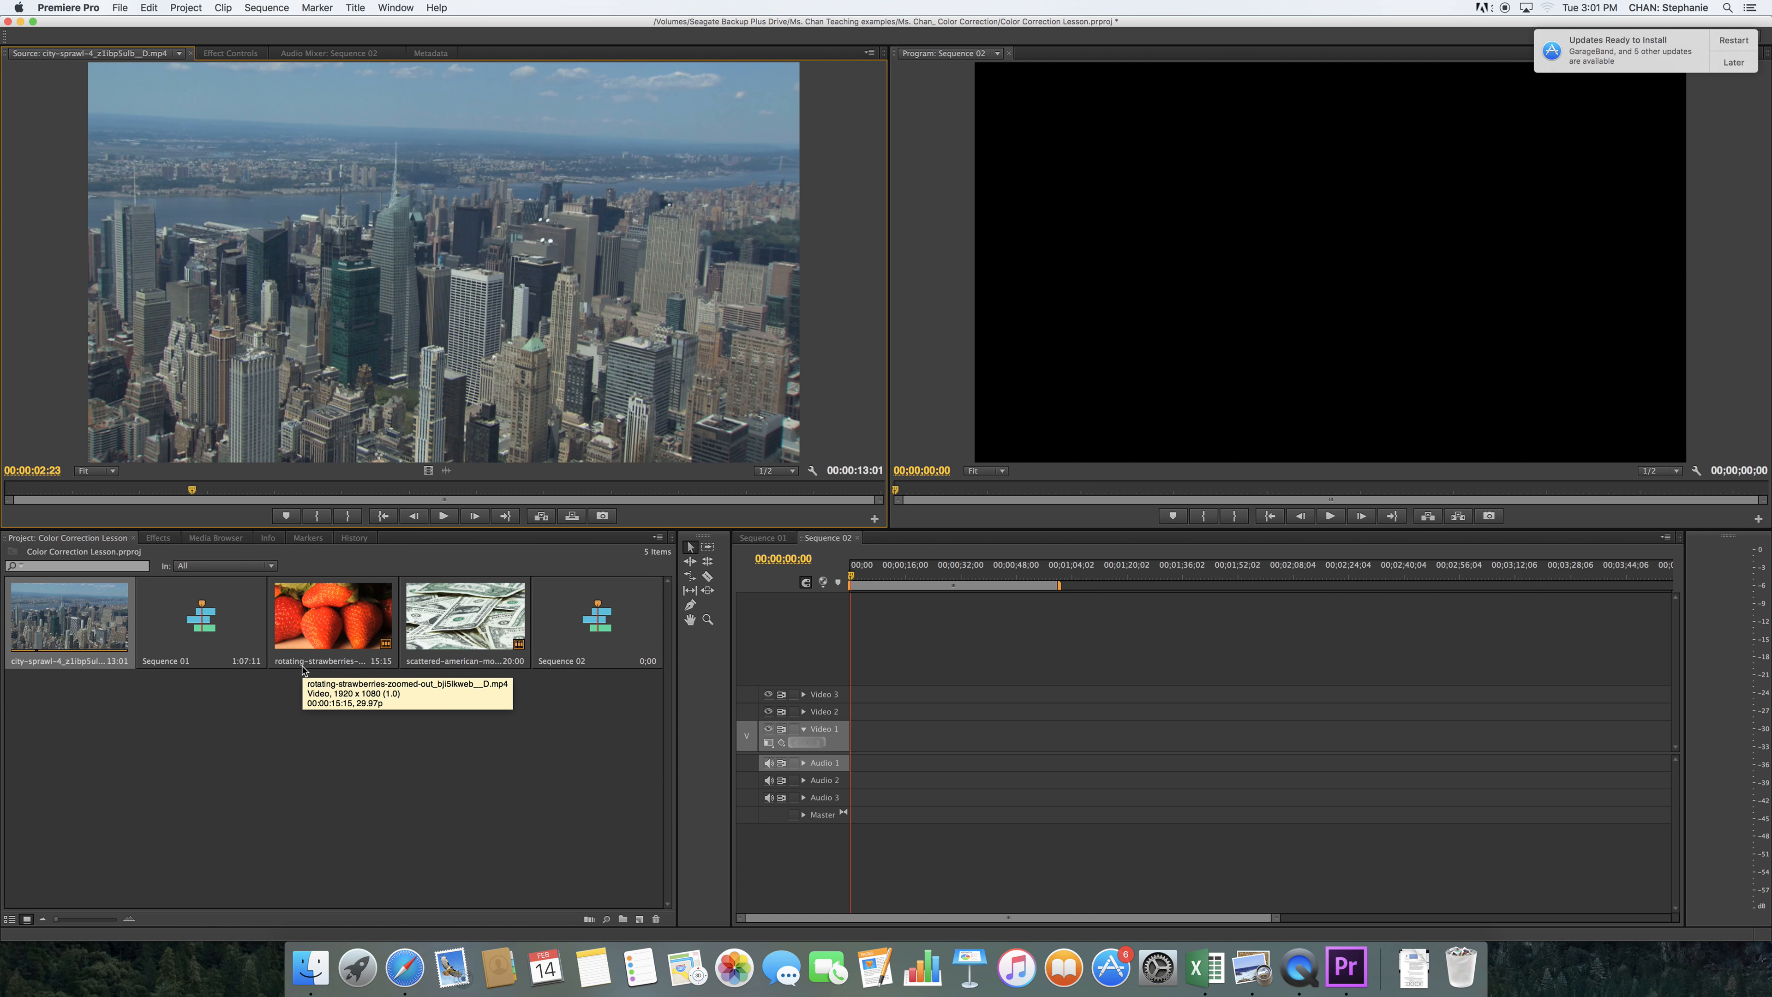
In Finder, browse schooldocs through SpecialProjects, MediaProduction and Media Resources to Stock Videos (Resources), and return to Premiere Pro
left_click(311, 967)
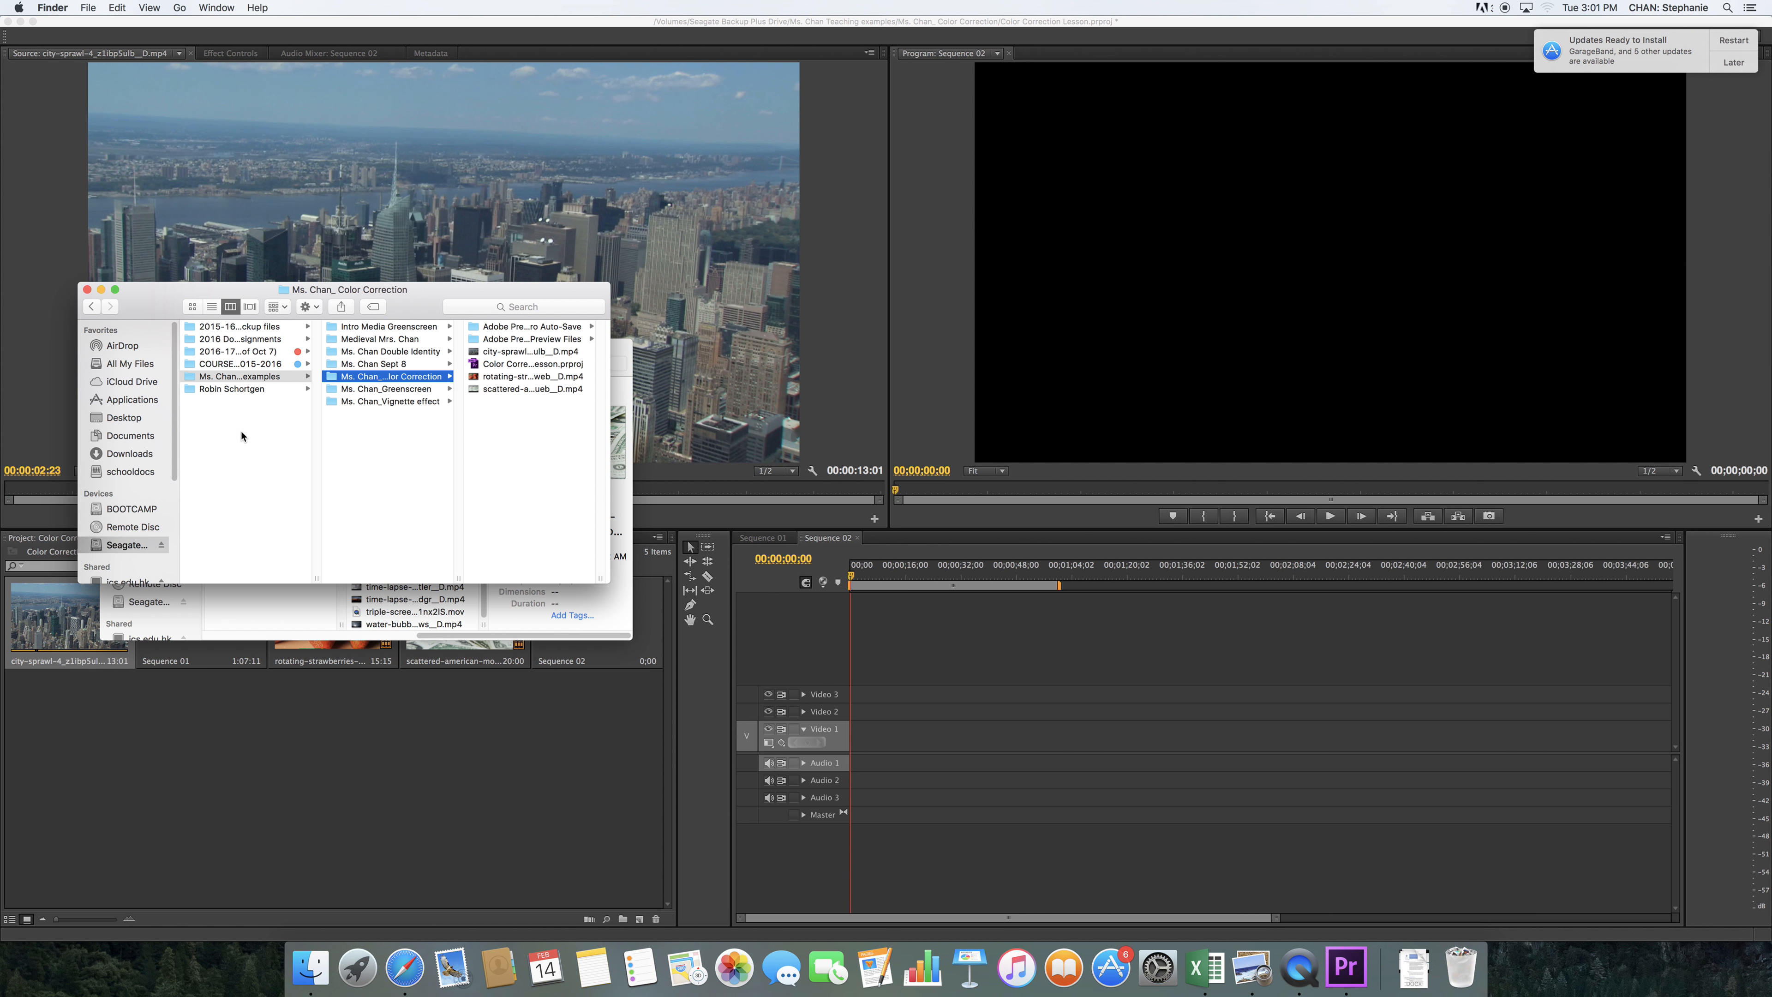
left_click(130, 472)
left_click_drag(318, 370, 312, 422)
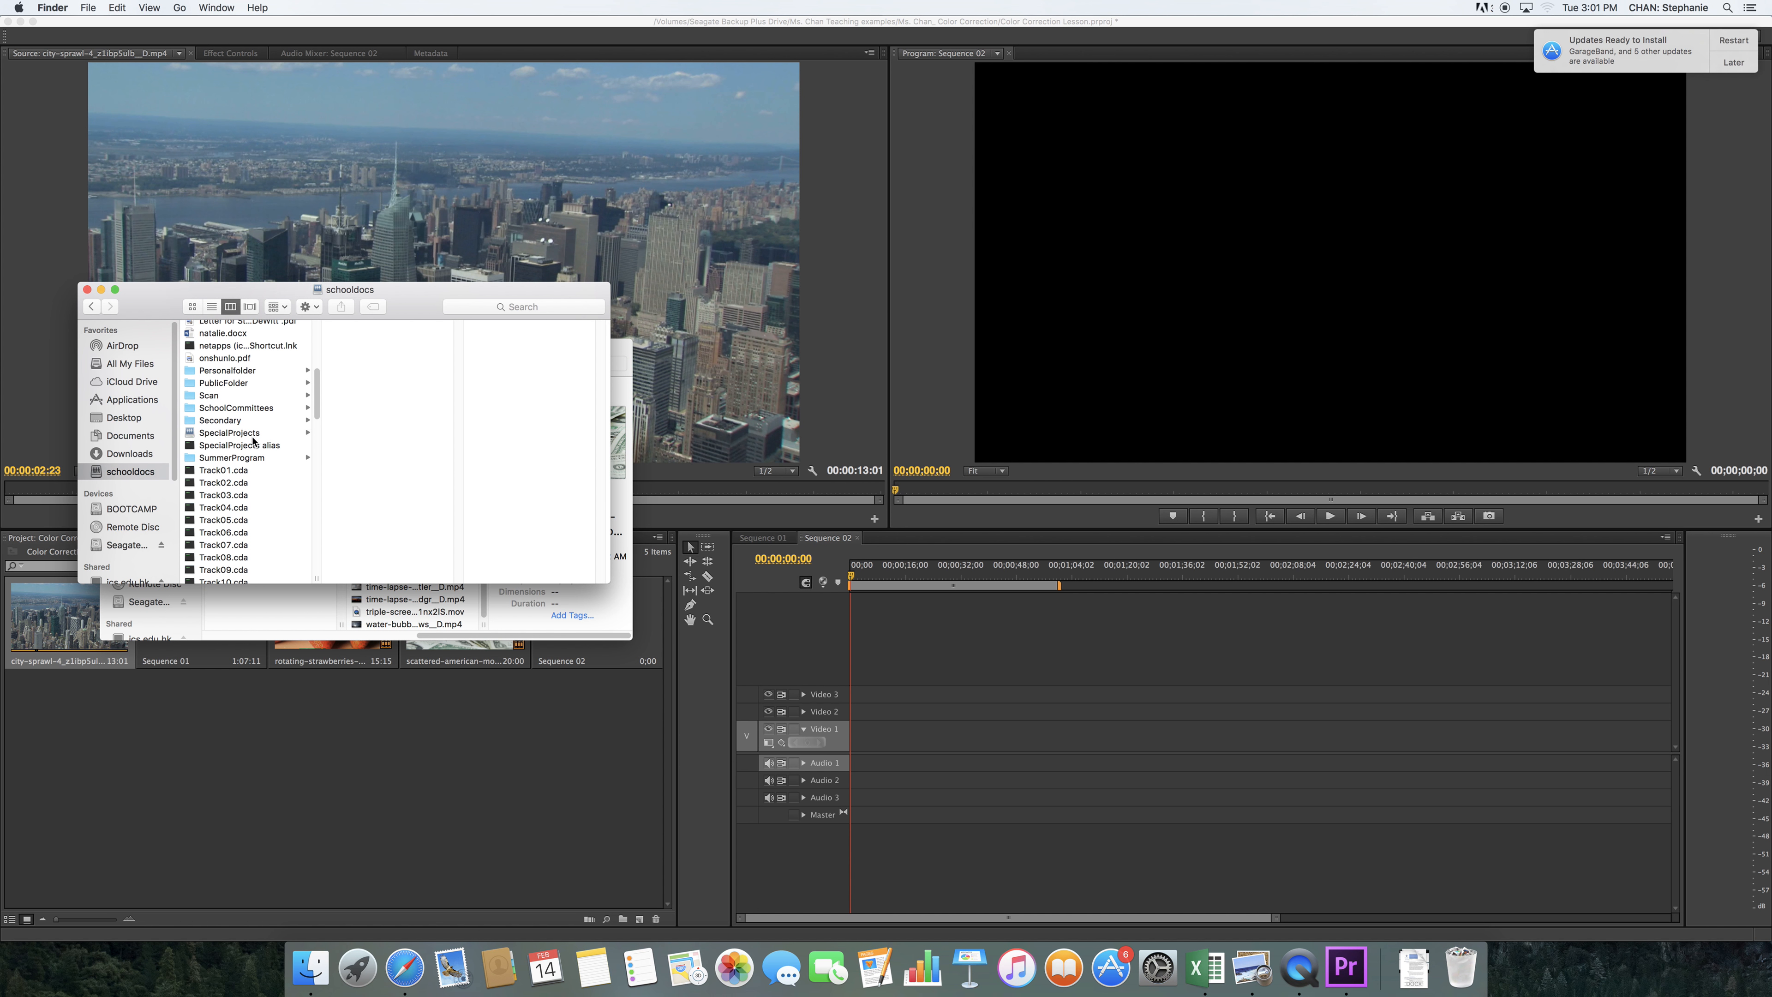
left_click(251, 433)
left_click(391, 478)
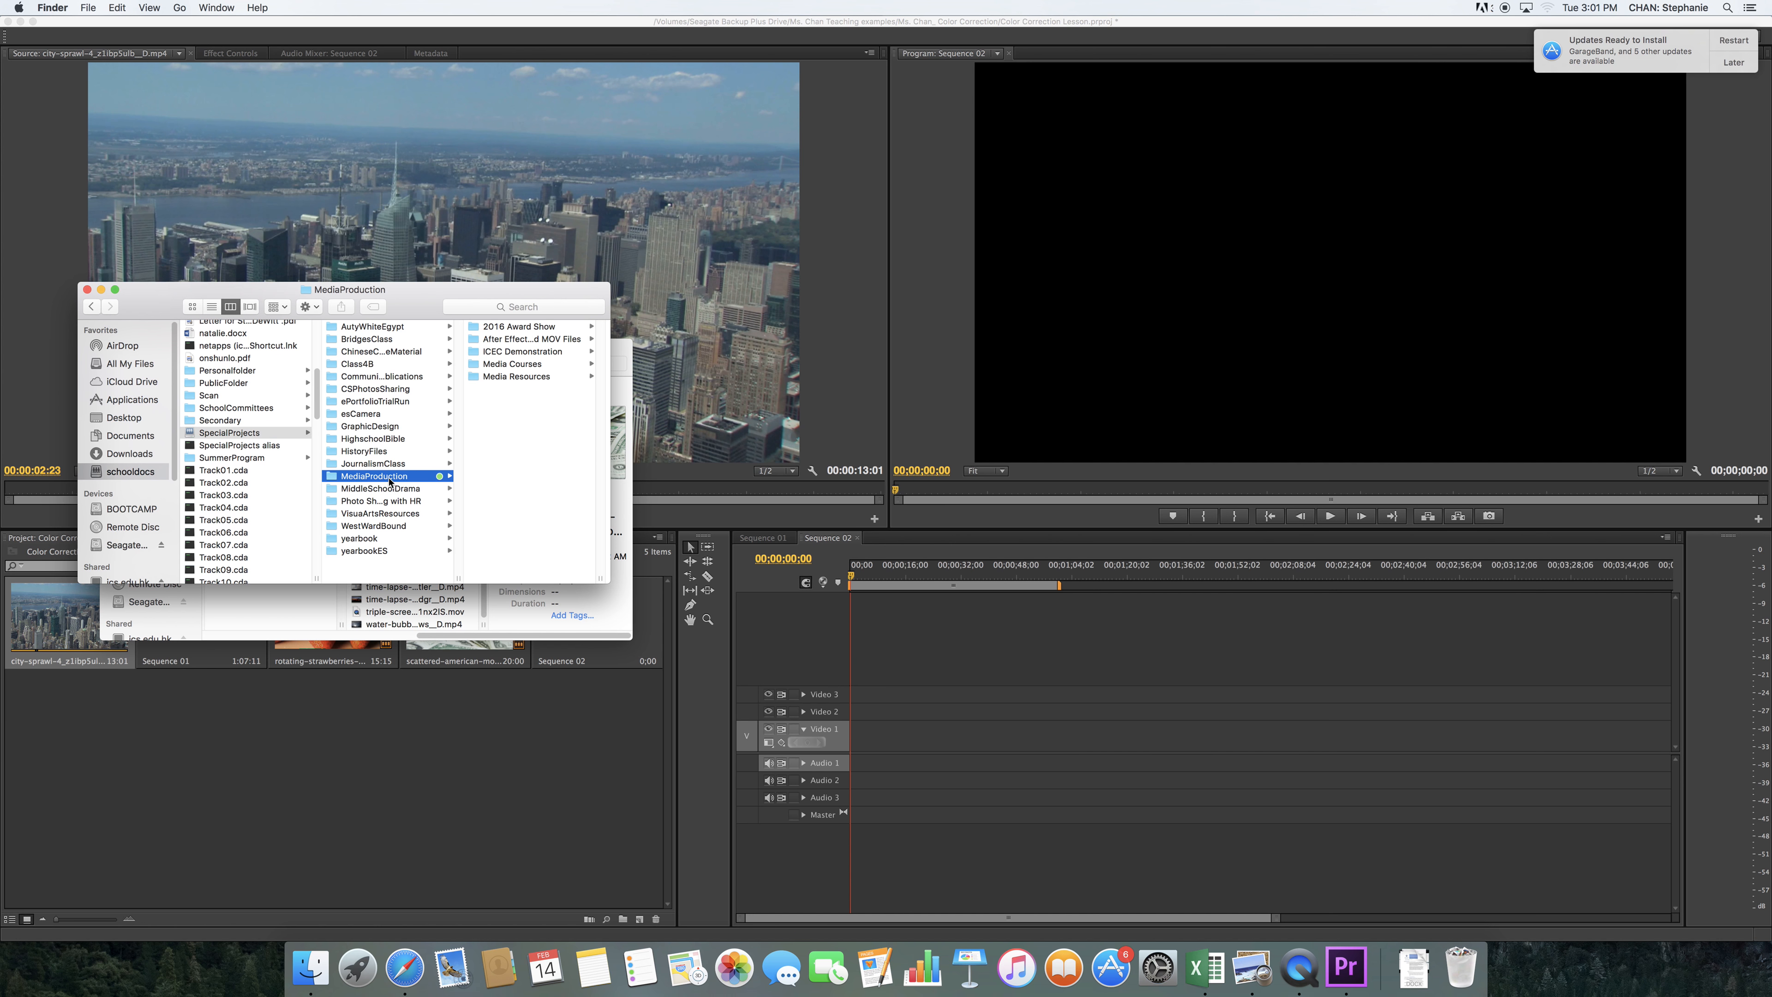
left_click(557, 377)
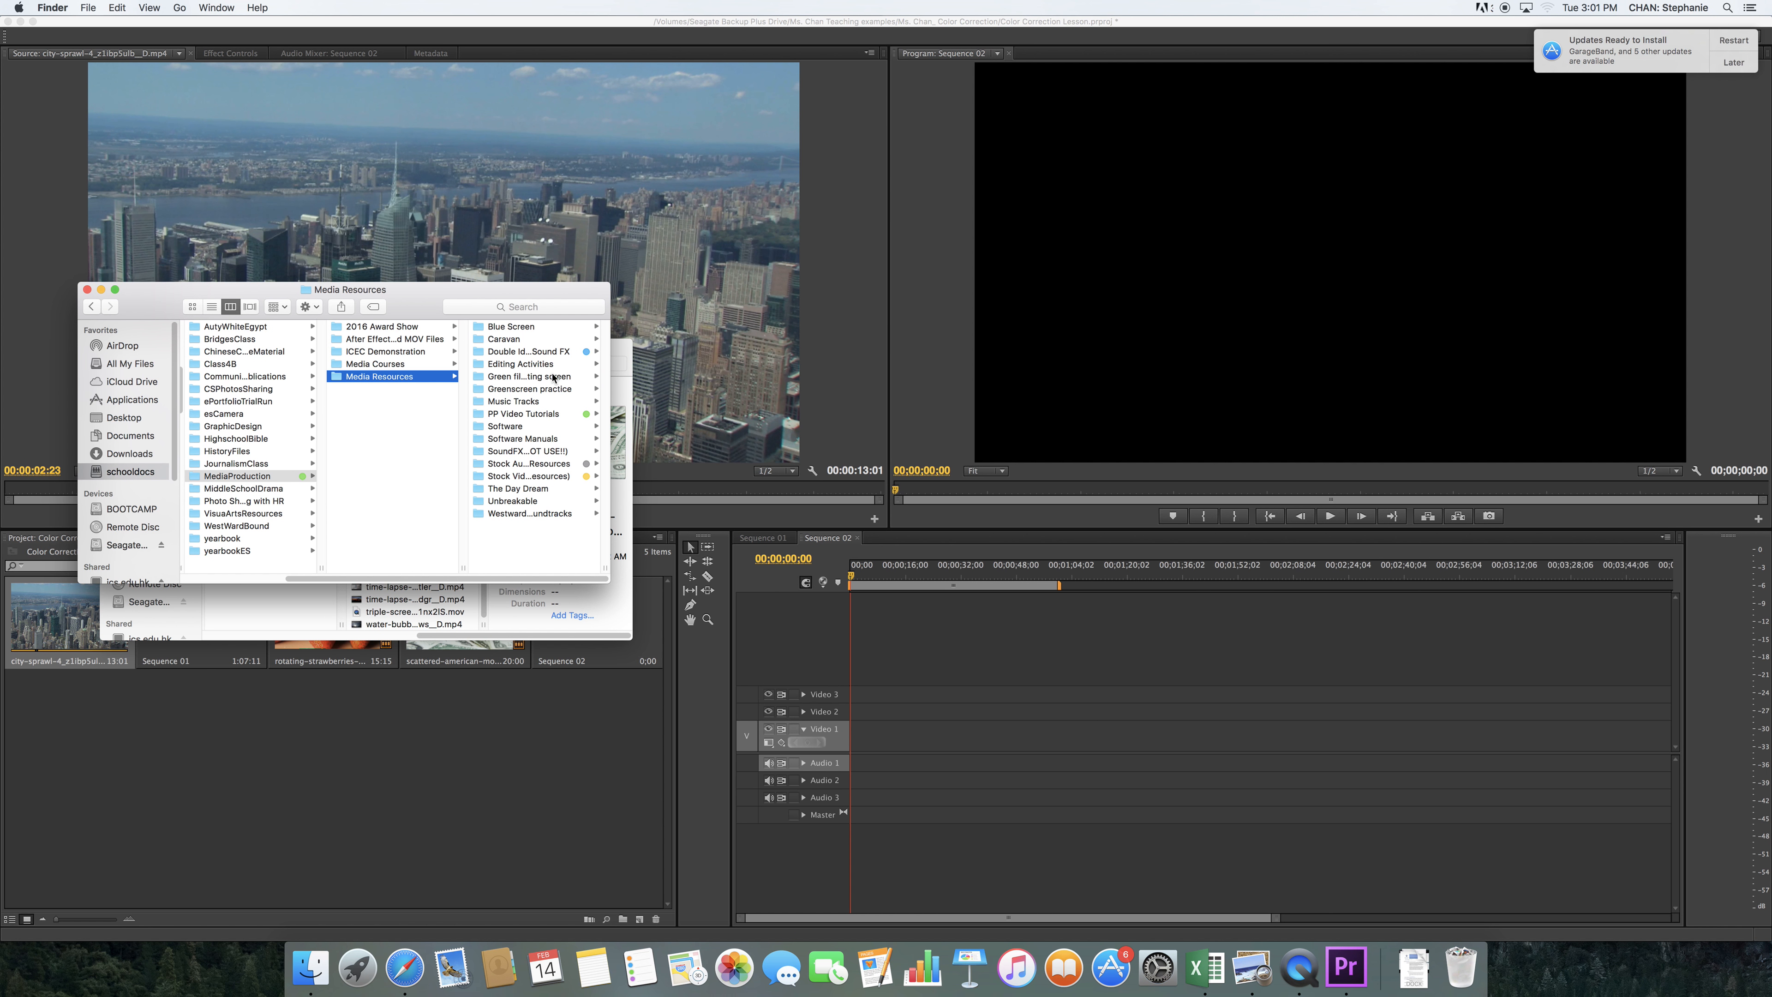
left_click(571, 416)
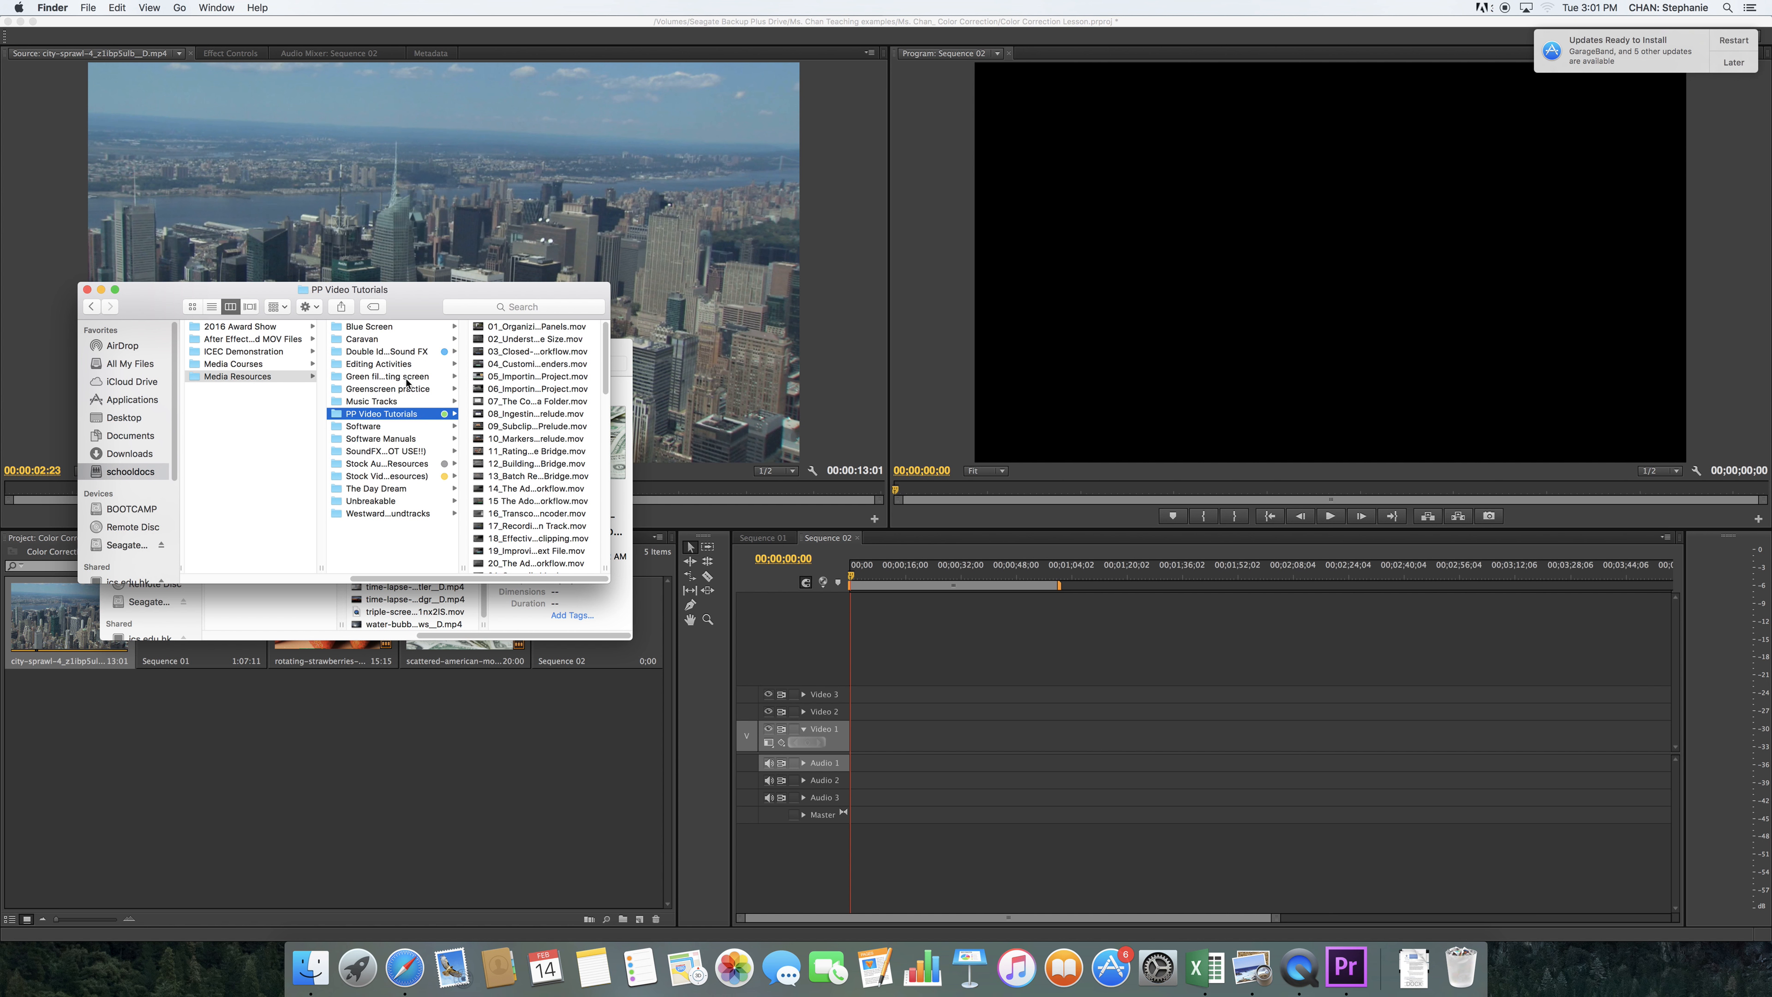
left_click(405, 477)
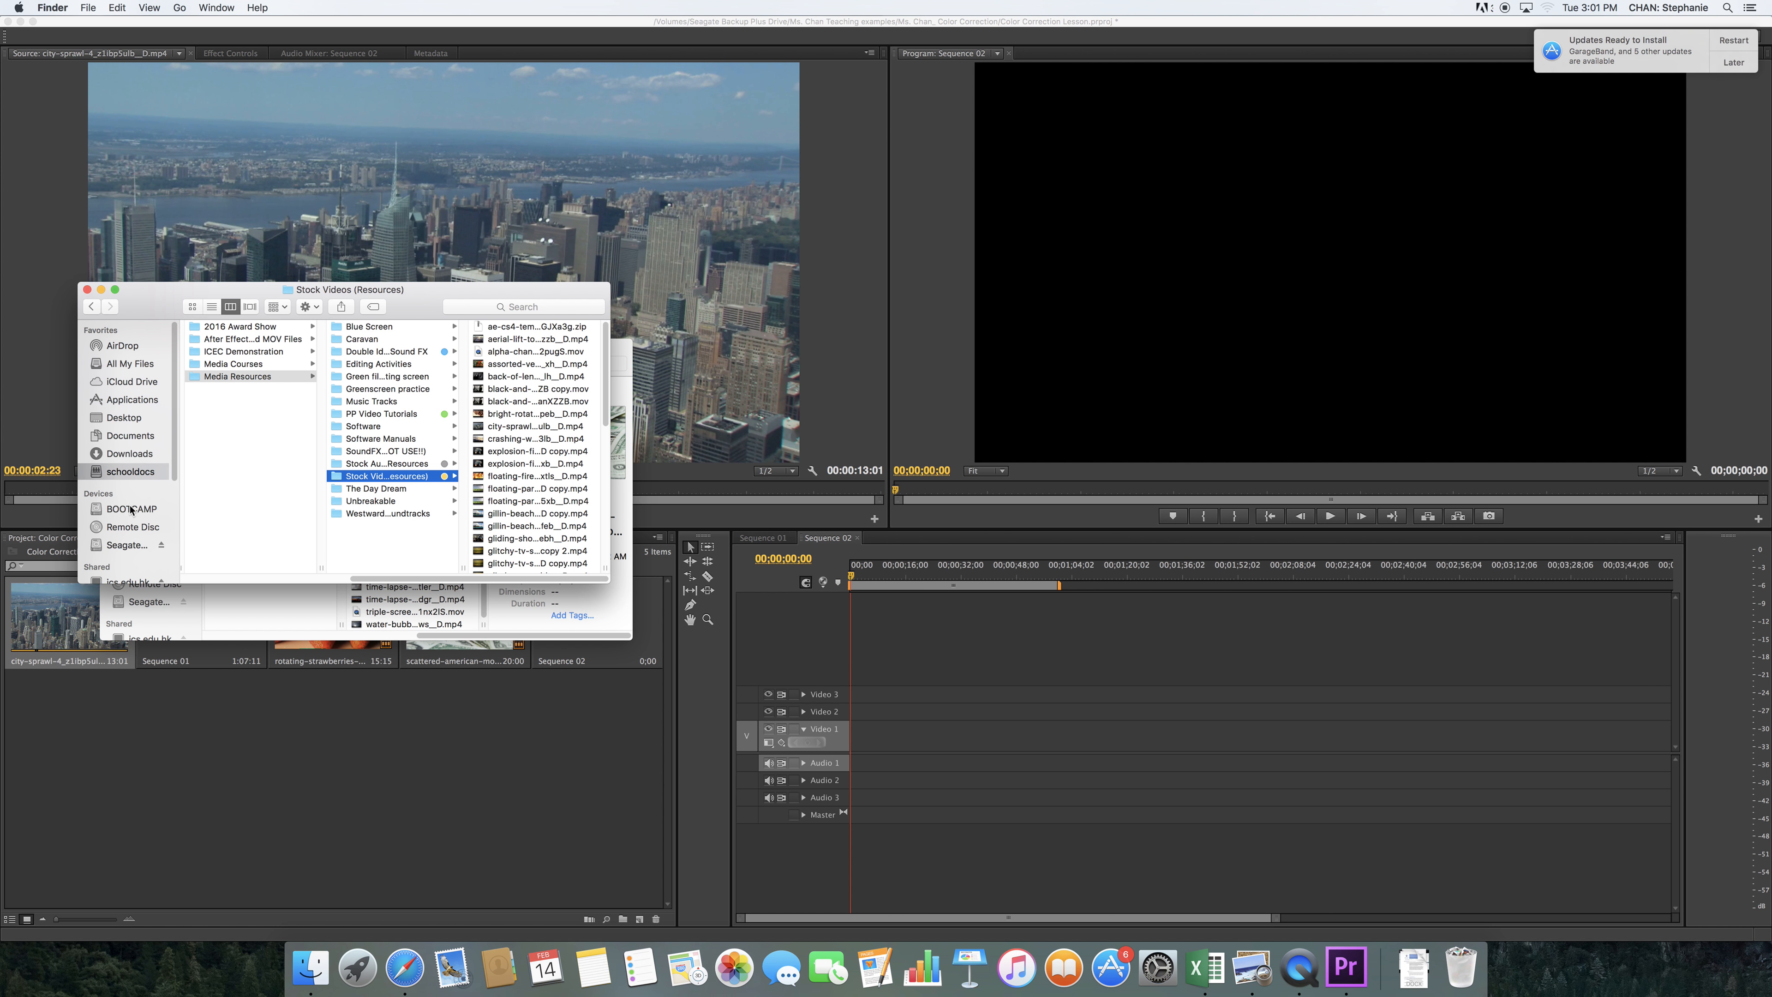
left_click(88, 289)
left_click(251, 727)
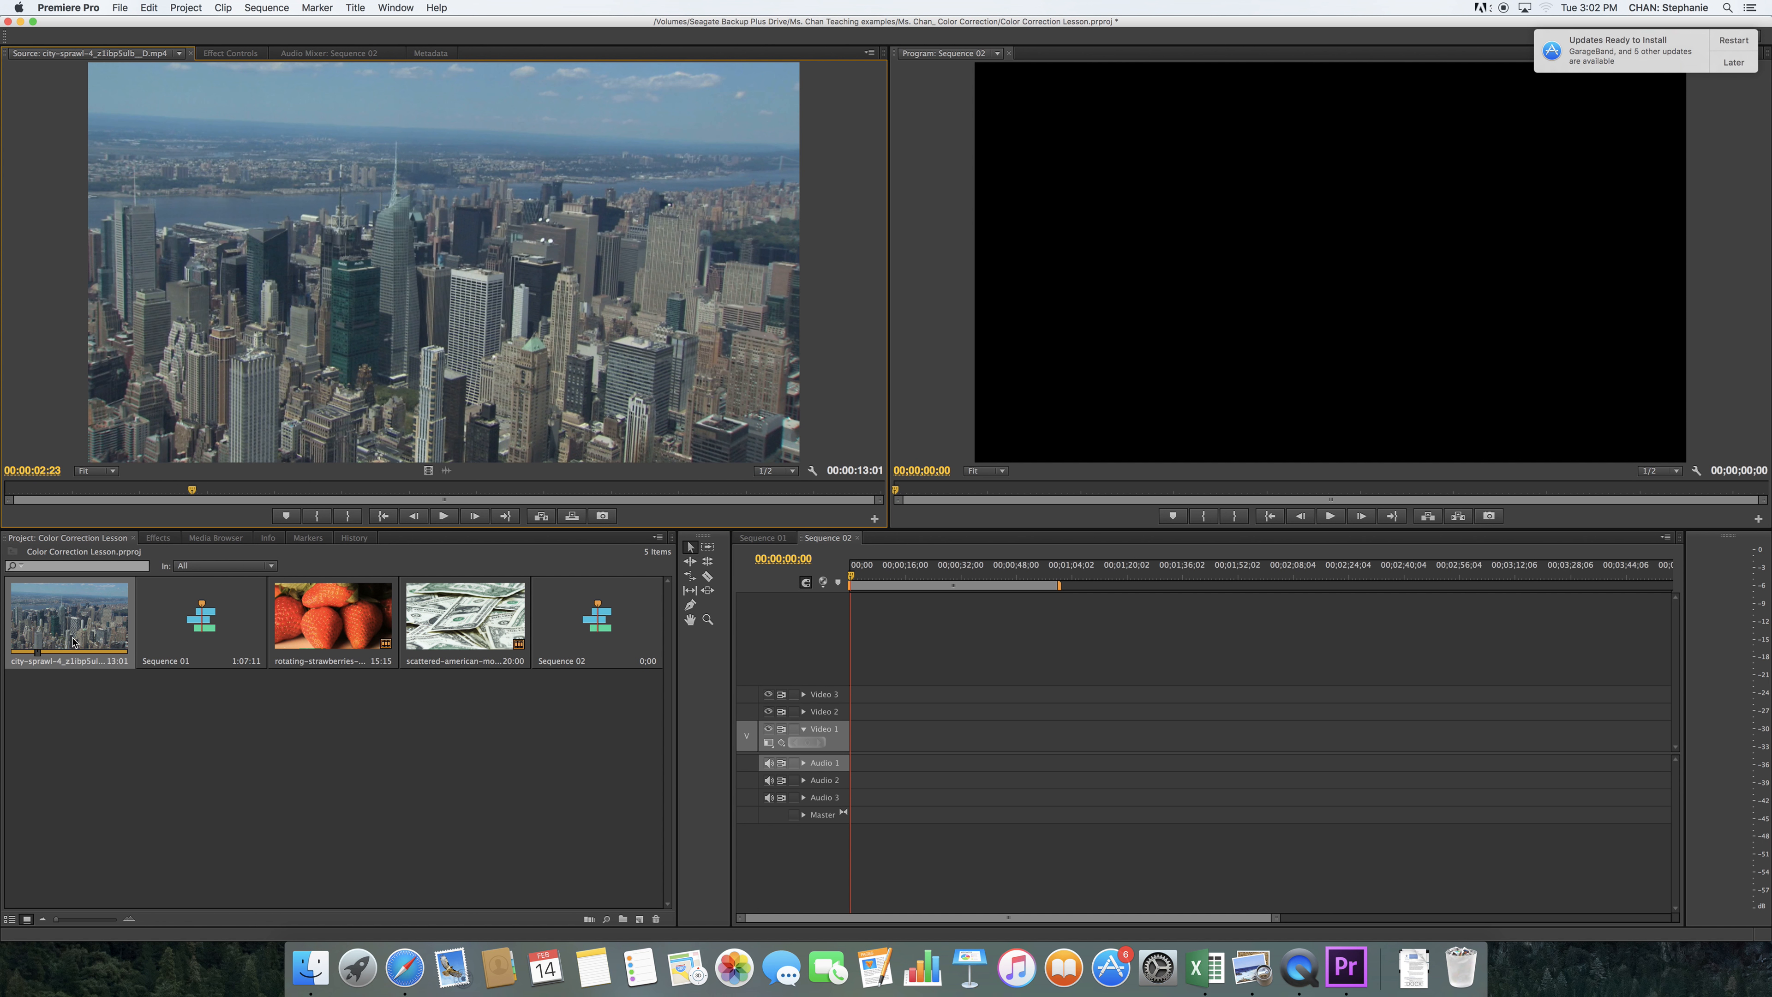
Place the city-sprawl clip at the start of Video 1 and move the playhead to 00:00:03:12
left_click_drag(75, 641, 848, 744)
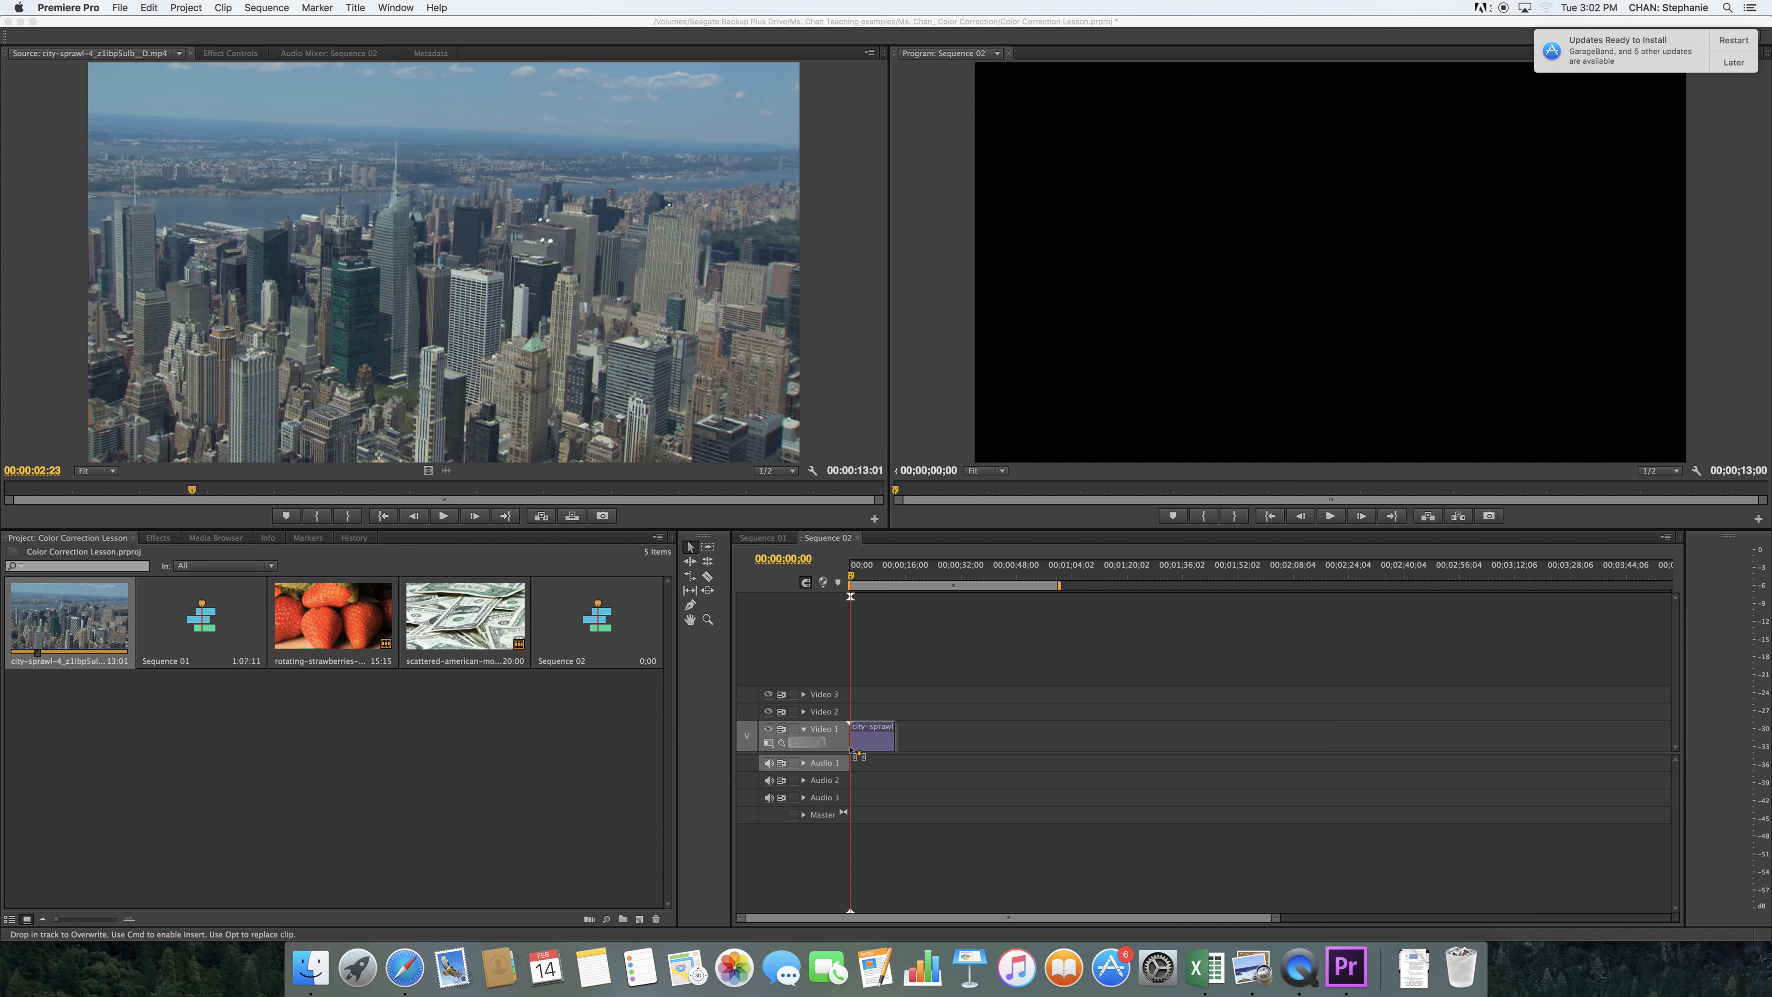
left_click(907, 512)
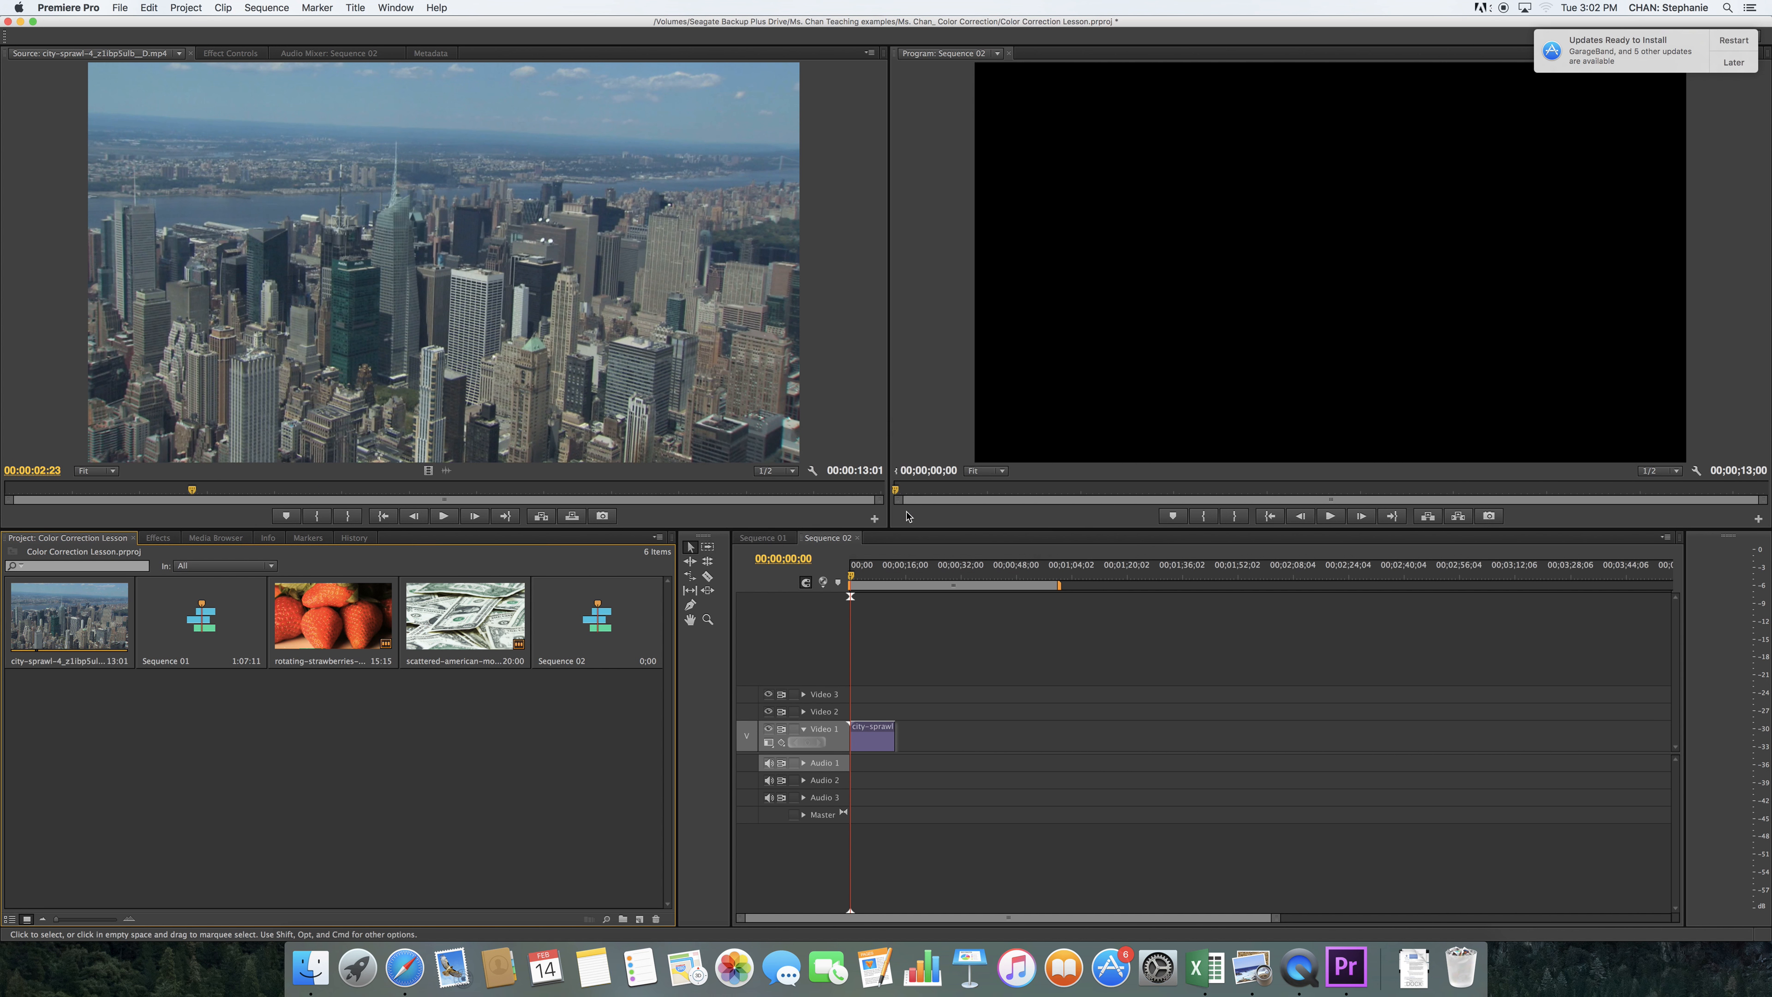
mouse_move(852, 581)
left_mouse_down()
mouse_move(890, 583)
mouse_move(871, 583)
left_mouse_up()
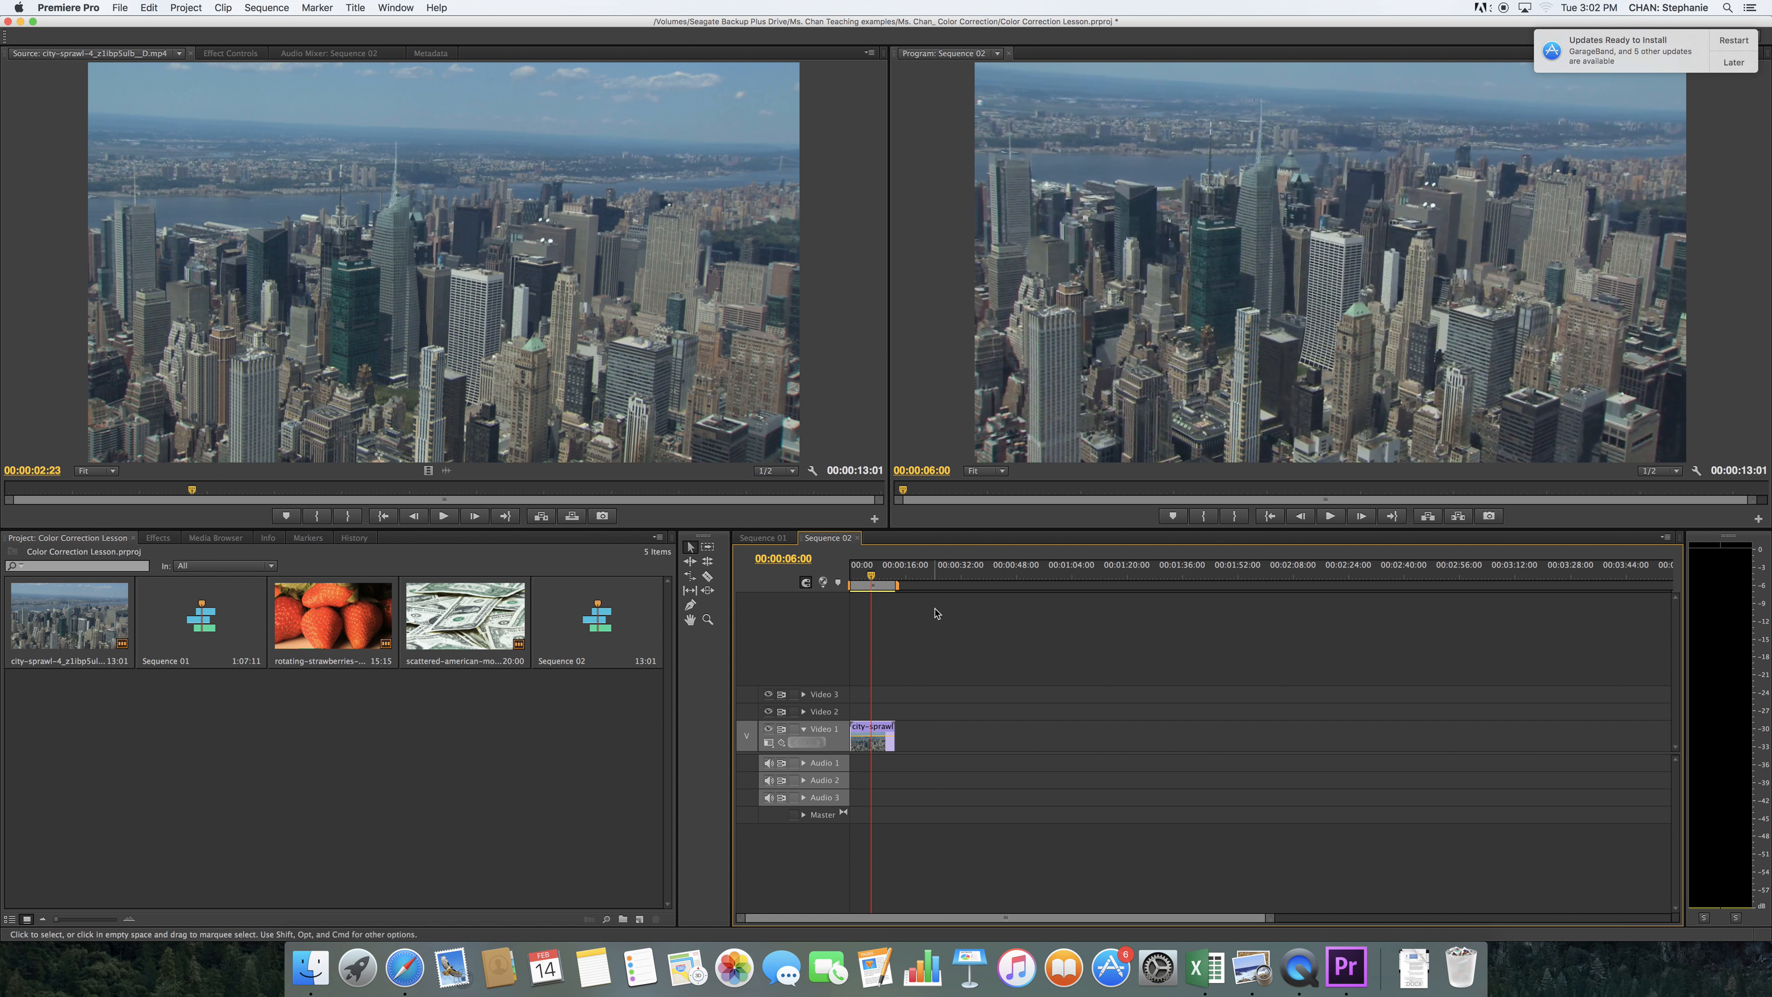
left_click(873, 578)
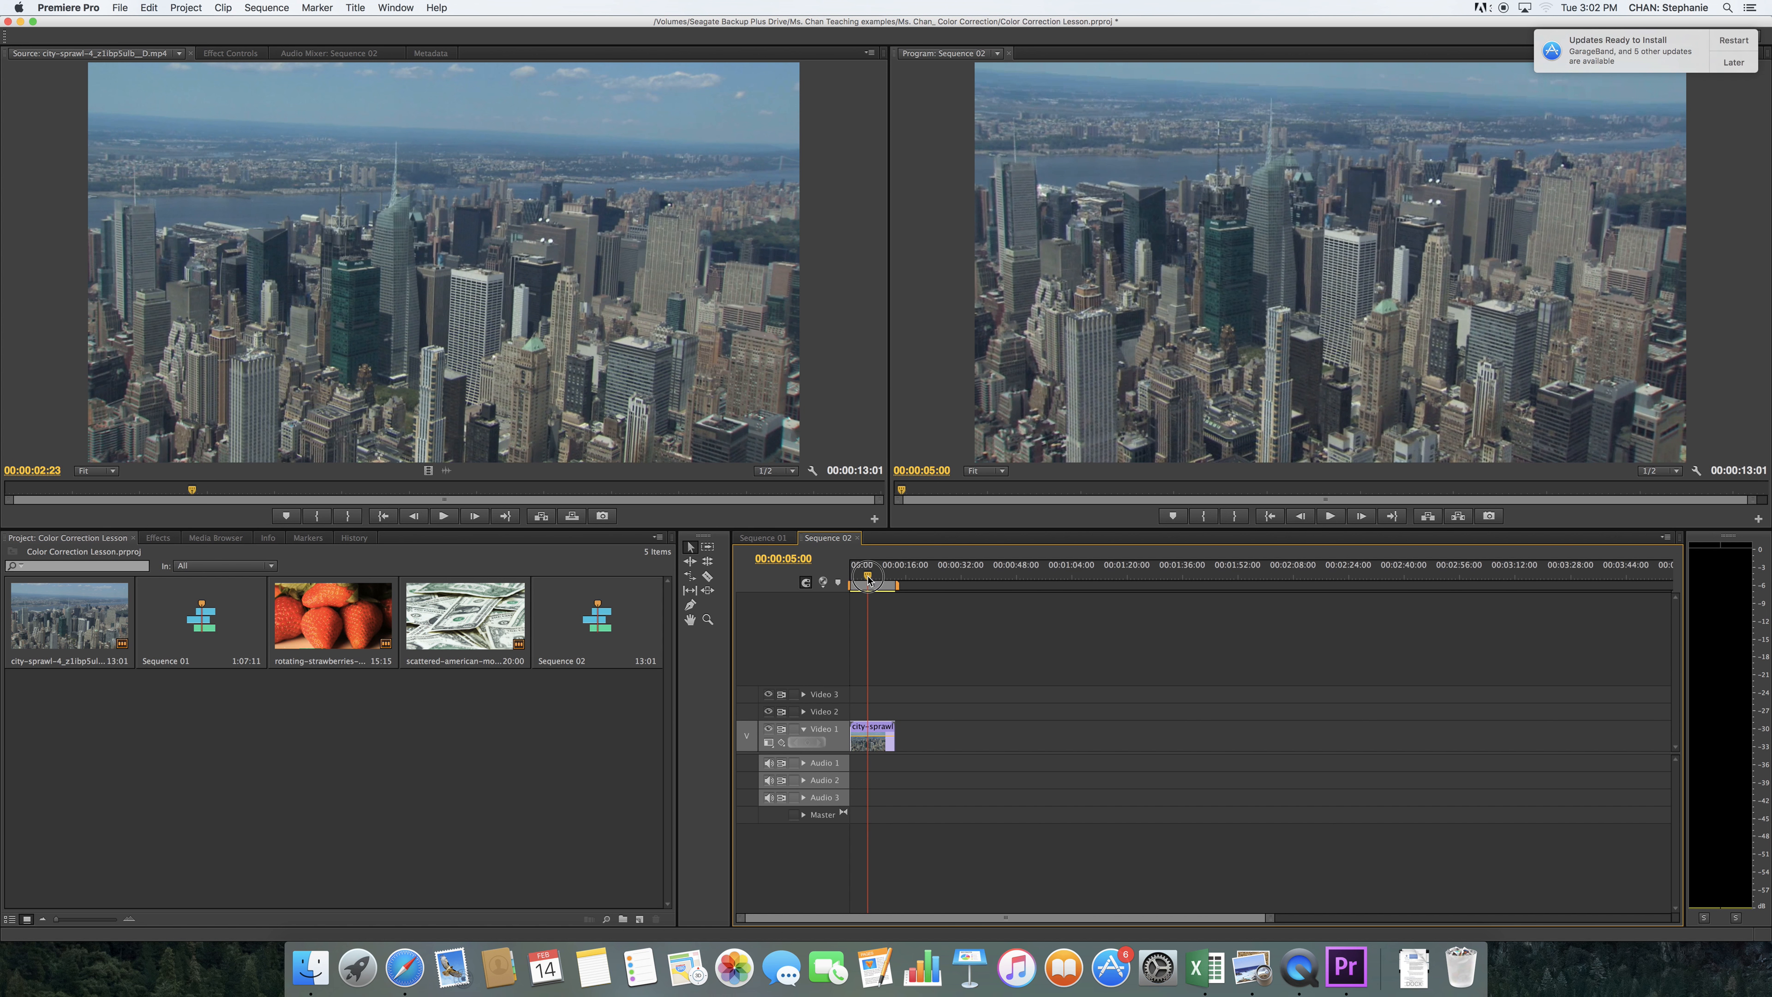
left_click_drag(872, 577, 862, 578)
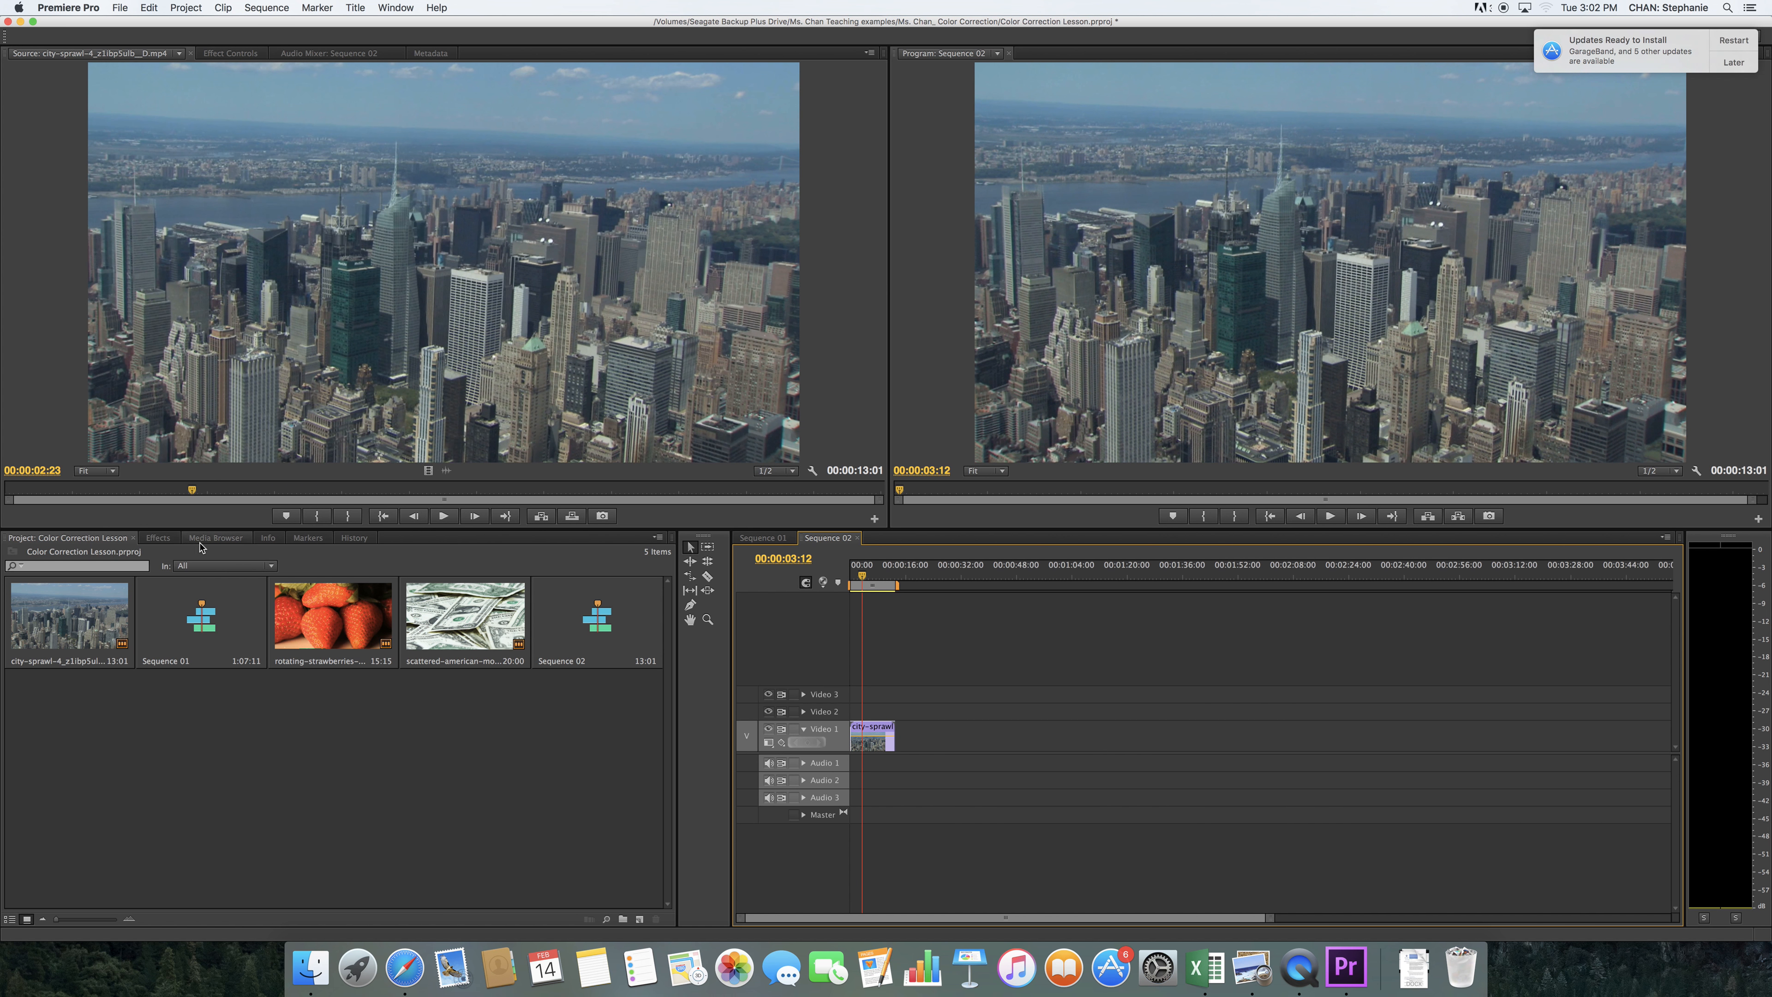
Apply the Fast Color Corrector from the Color Correction video effects to the city-sprawl clip on the timeline
left_click(165, 542)
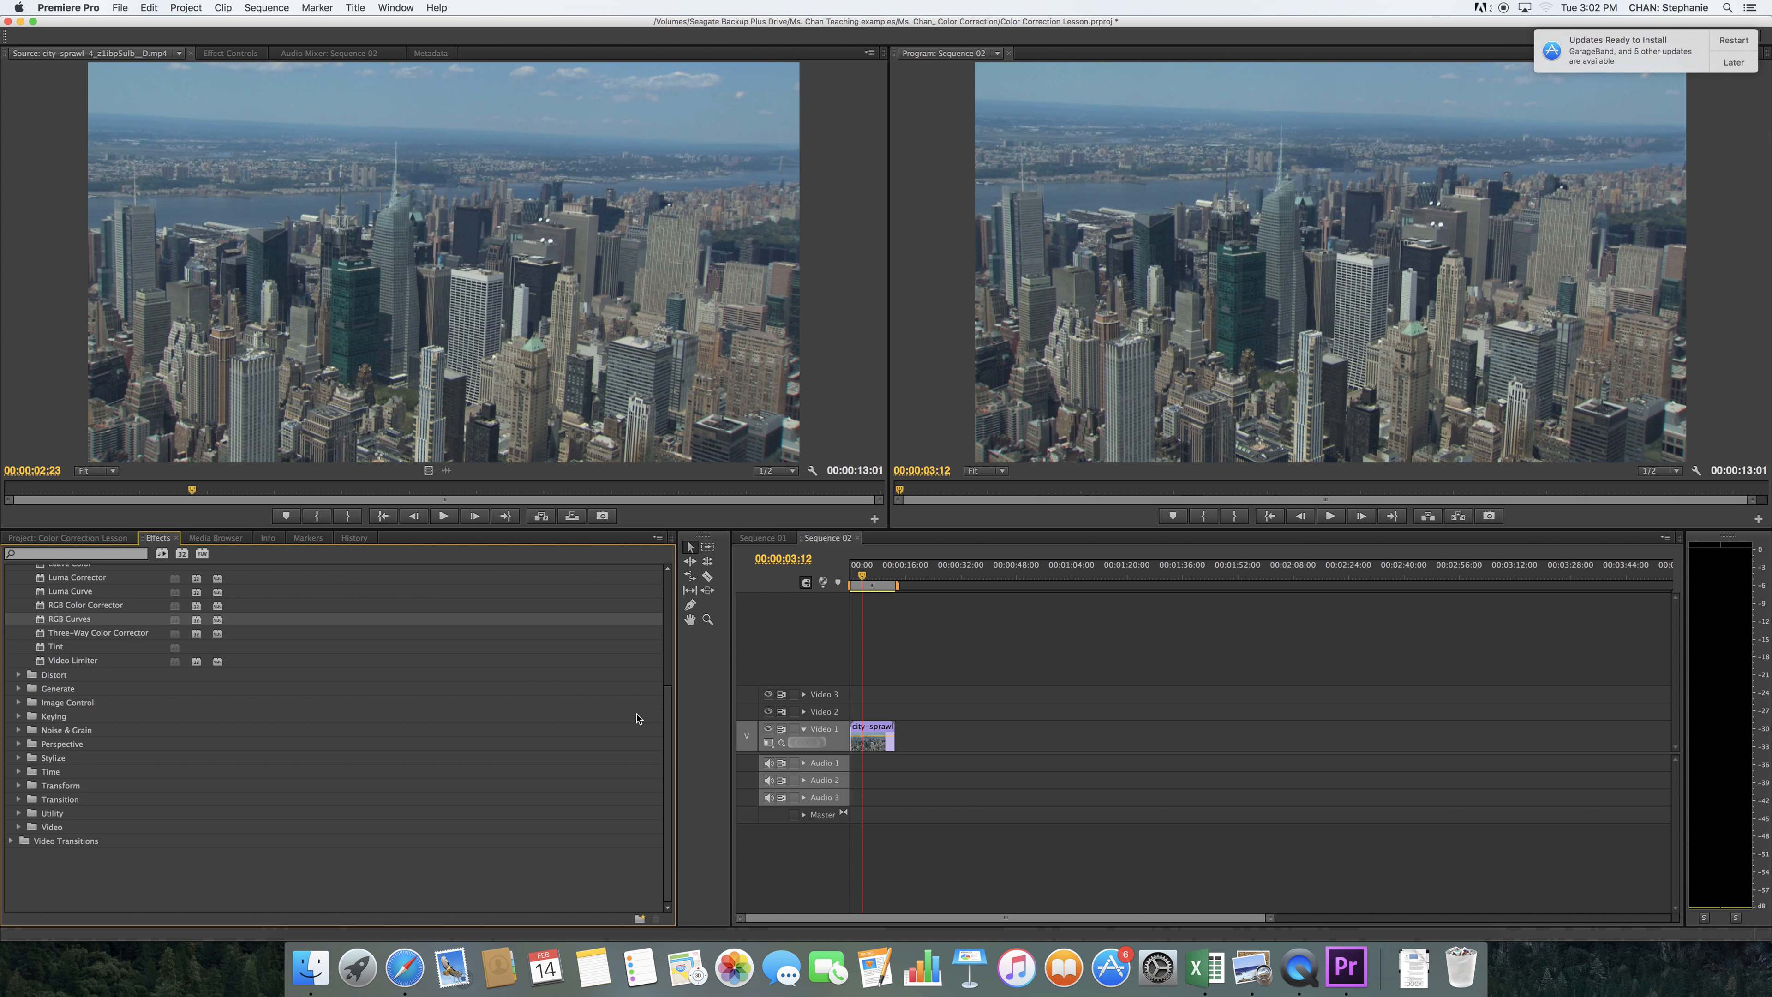
left_click(667, 718)
scroll(668, 718, "up", 5)
left_click(57, 632)
left_click(28, 633)
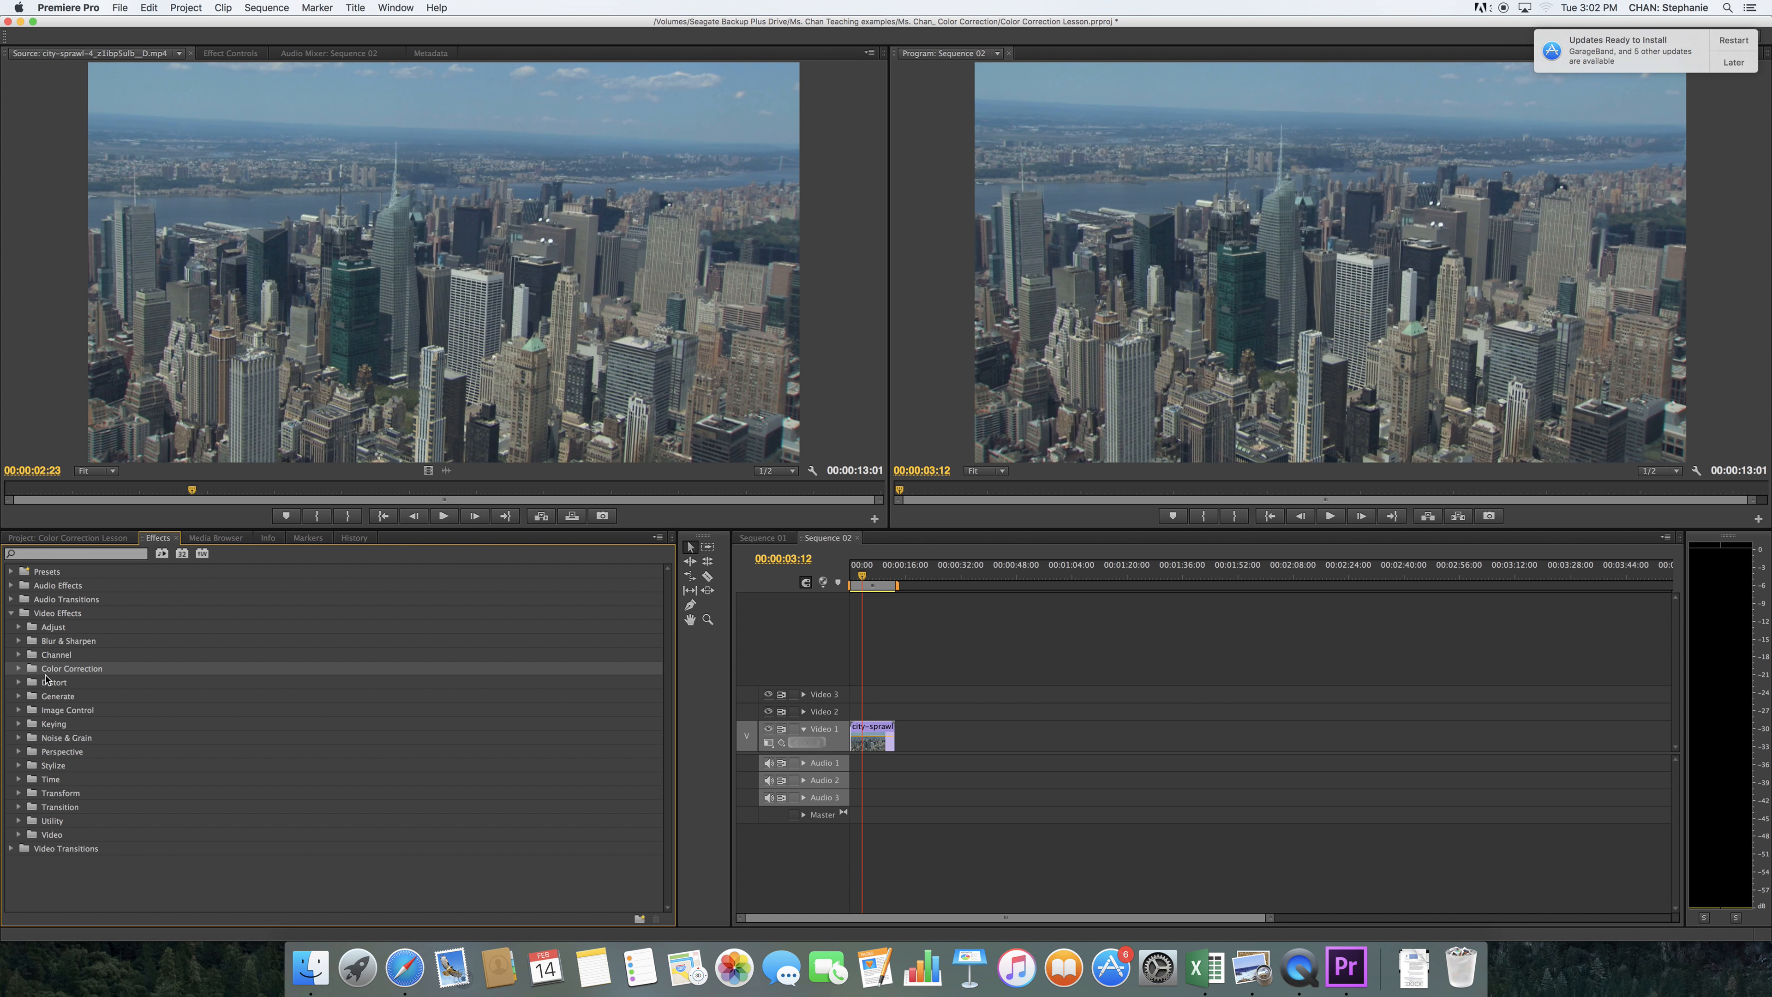
left_click(19, 670)
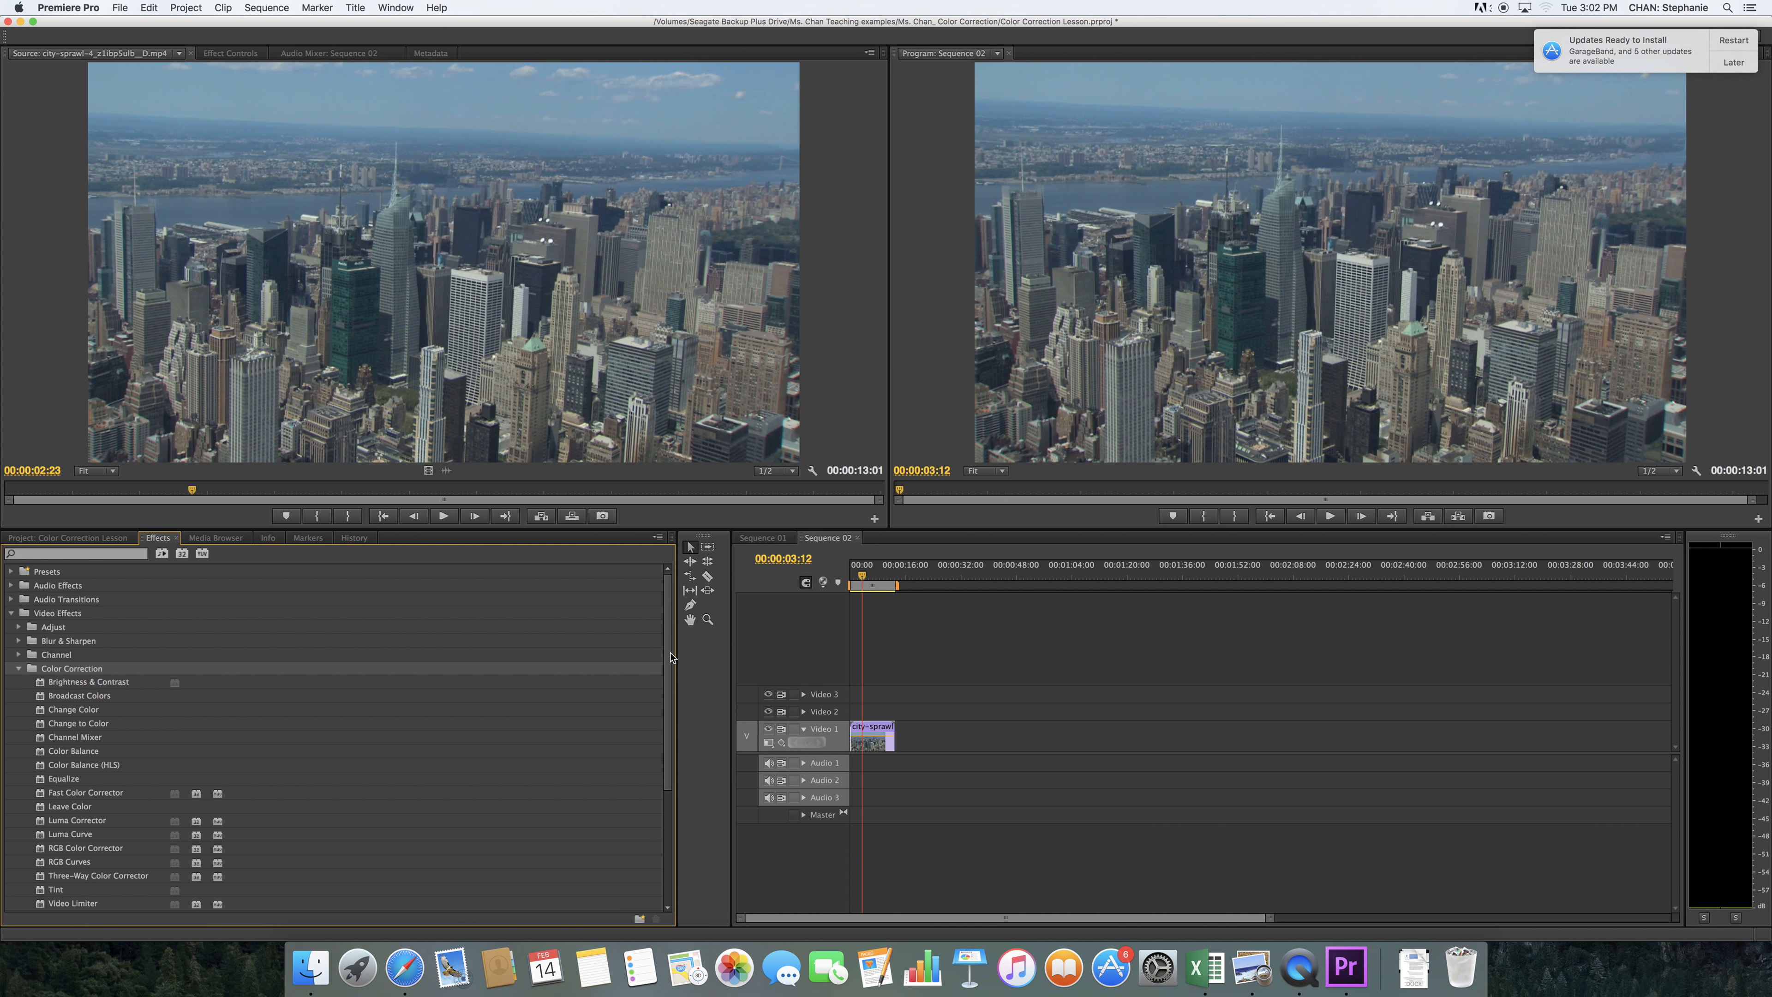
left_click_drag(668, 648, 663, 685)
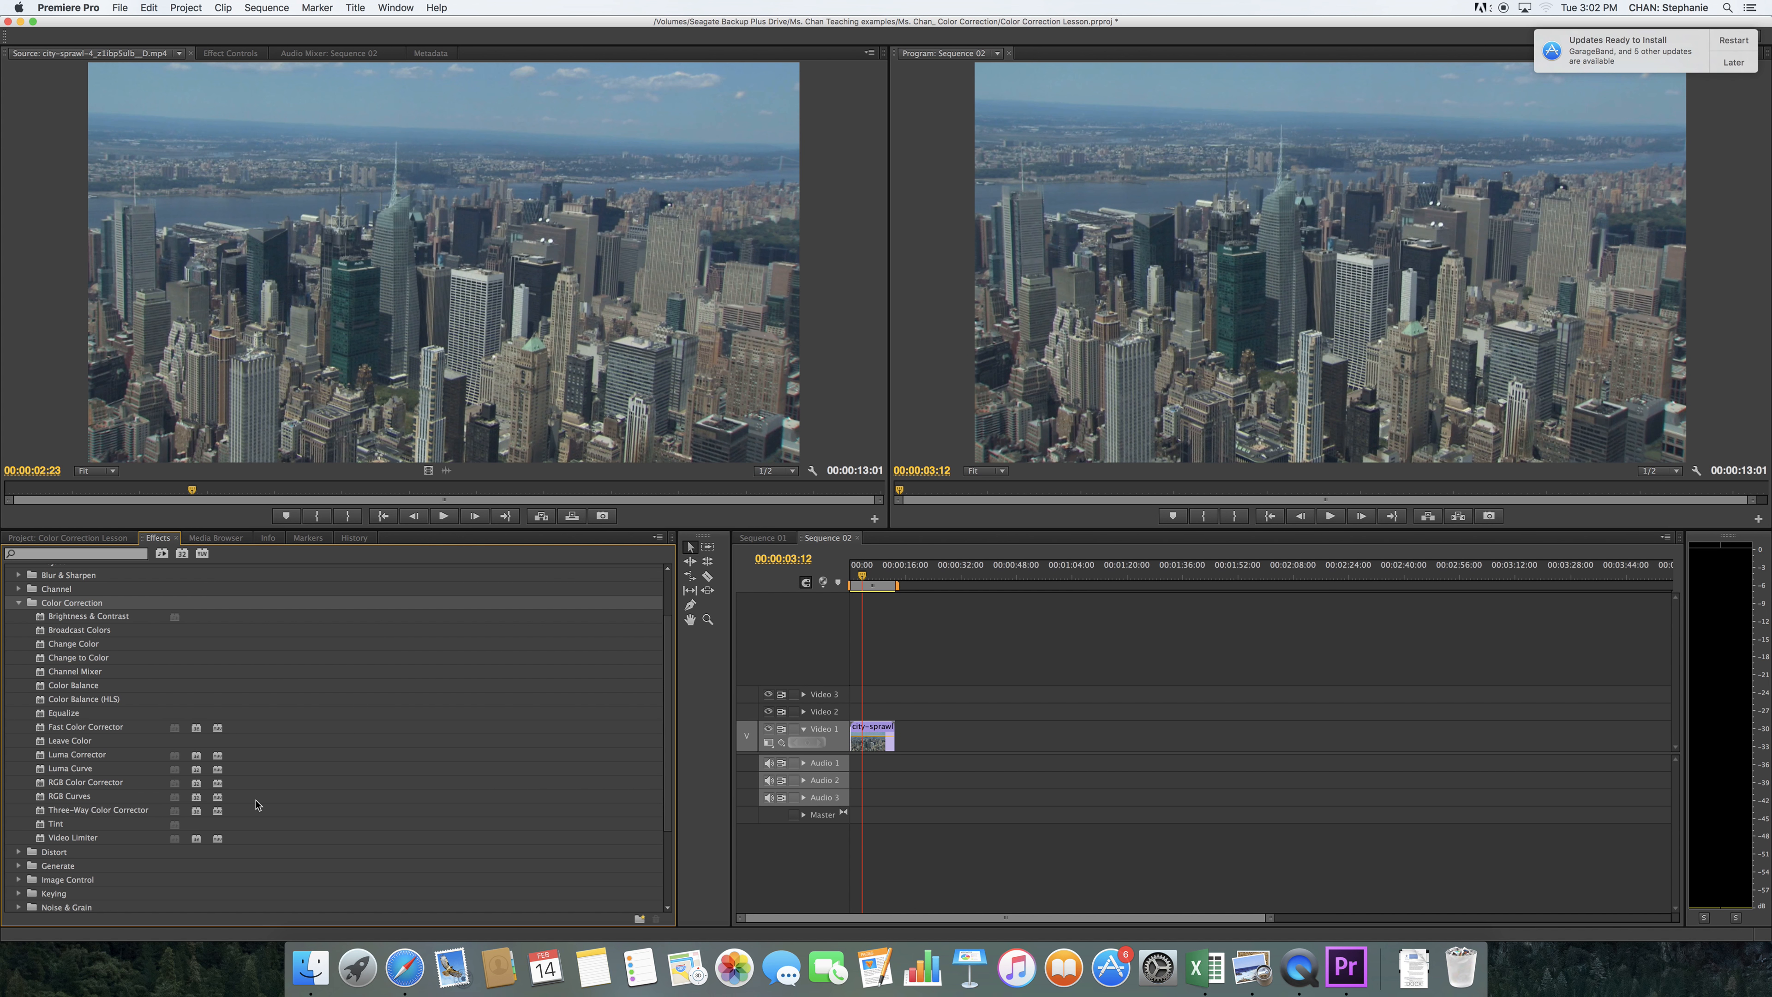
left_click(85, 728)
left_click_drag(85, 728, 863, 750)
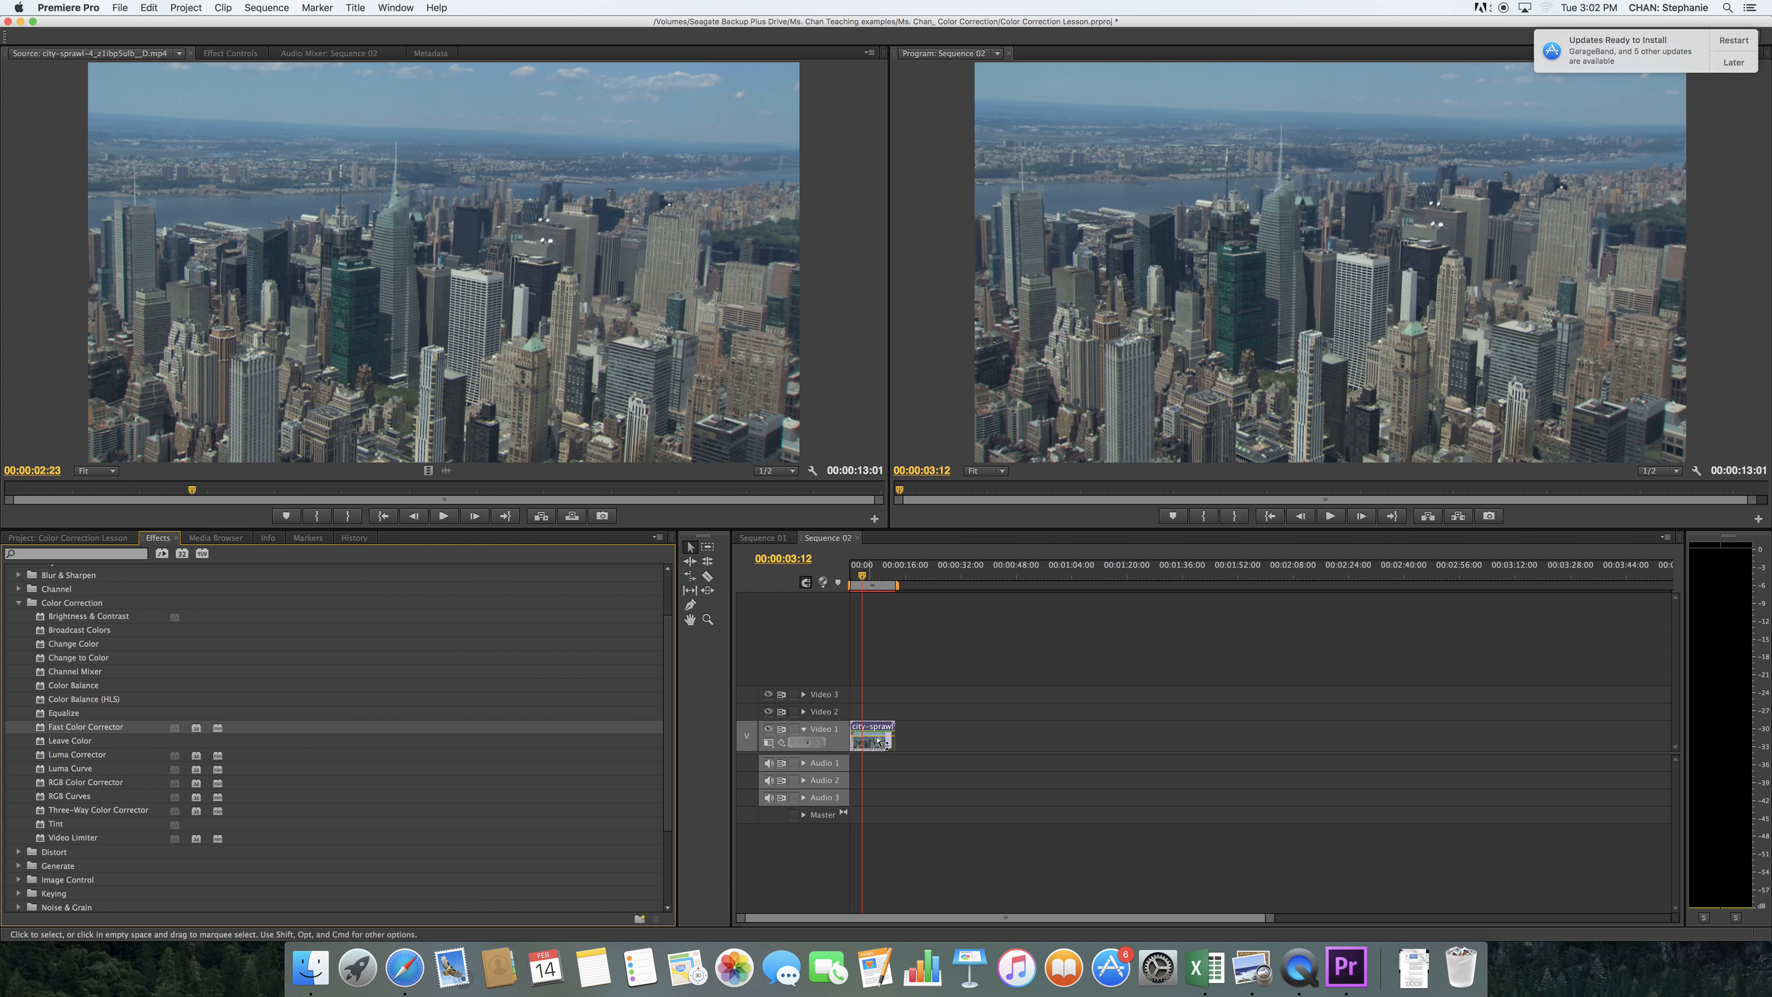
Shift the Fast Color Corrector's hue balance on the city-sprawl clip from the wheel's center toward orange
left_click(233, 60)
left_click_drag(882, 261, 886, 335)
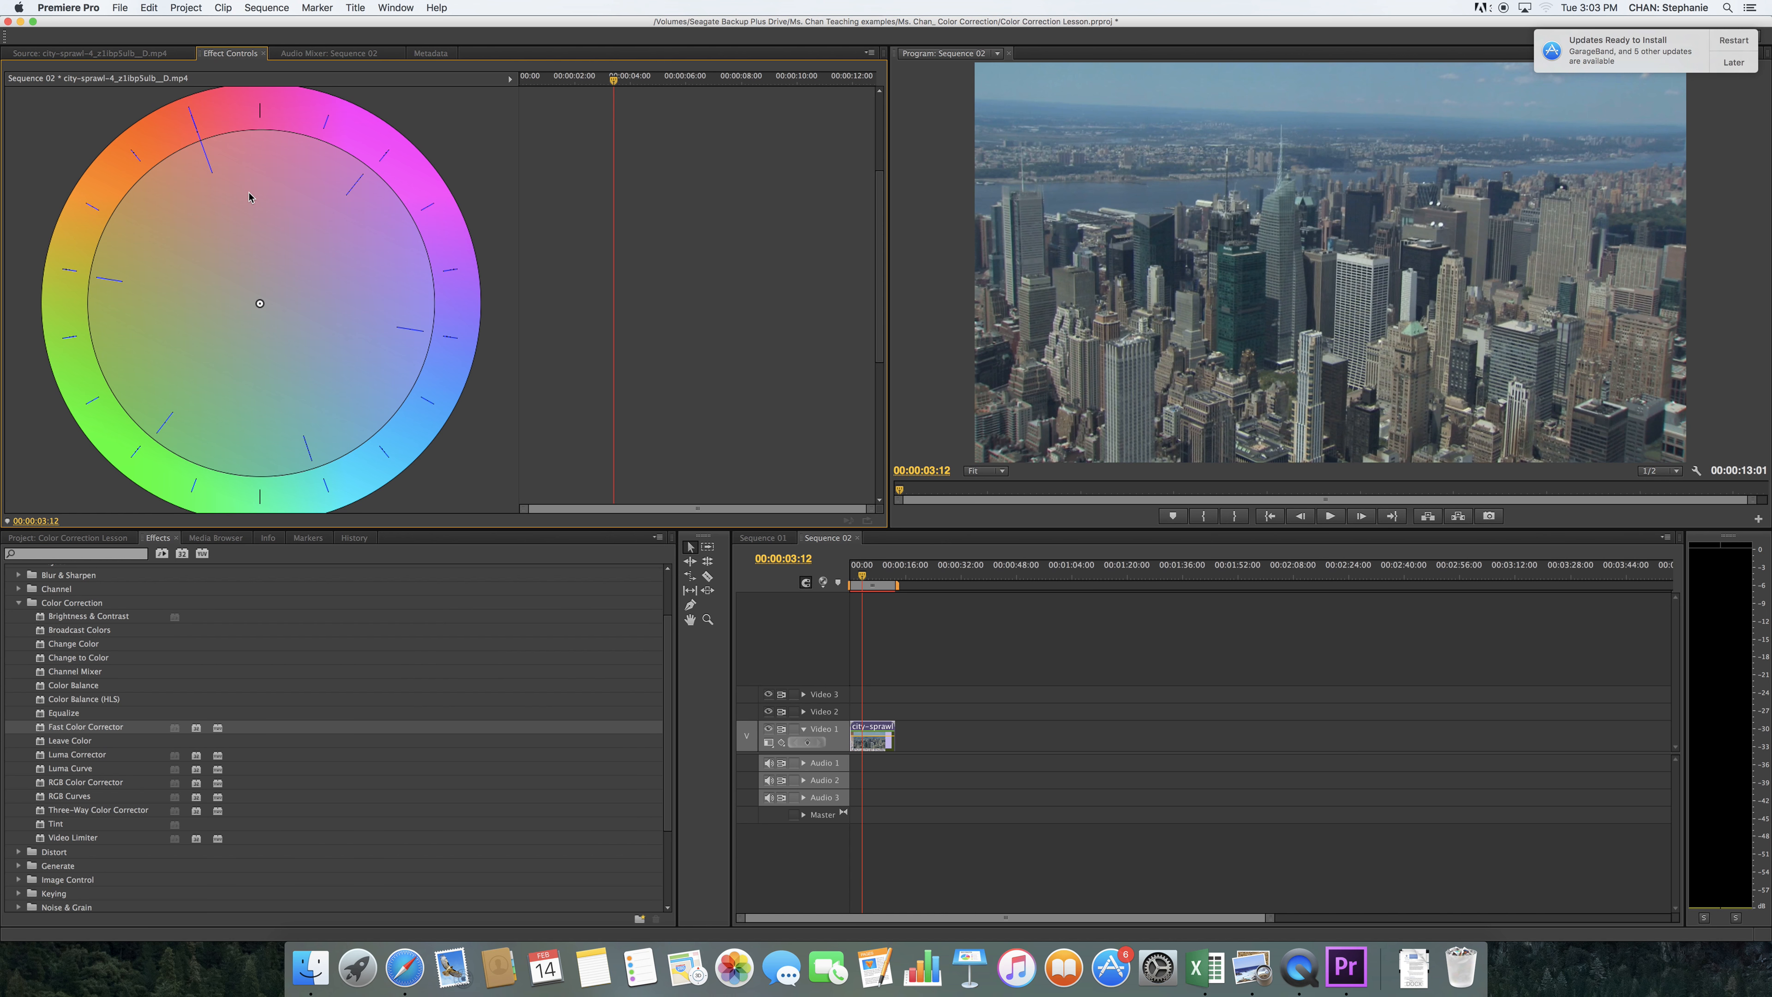
left_click(224, 209)
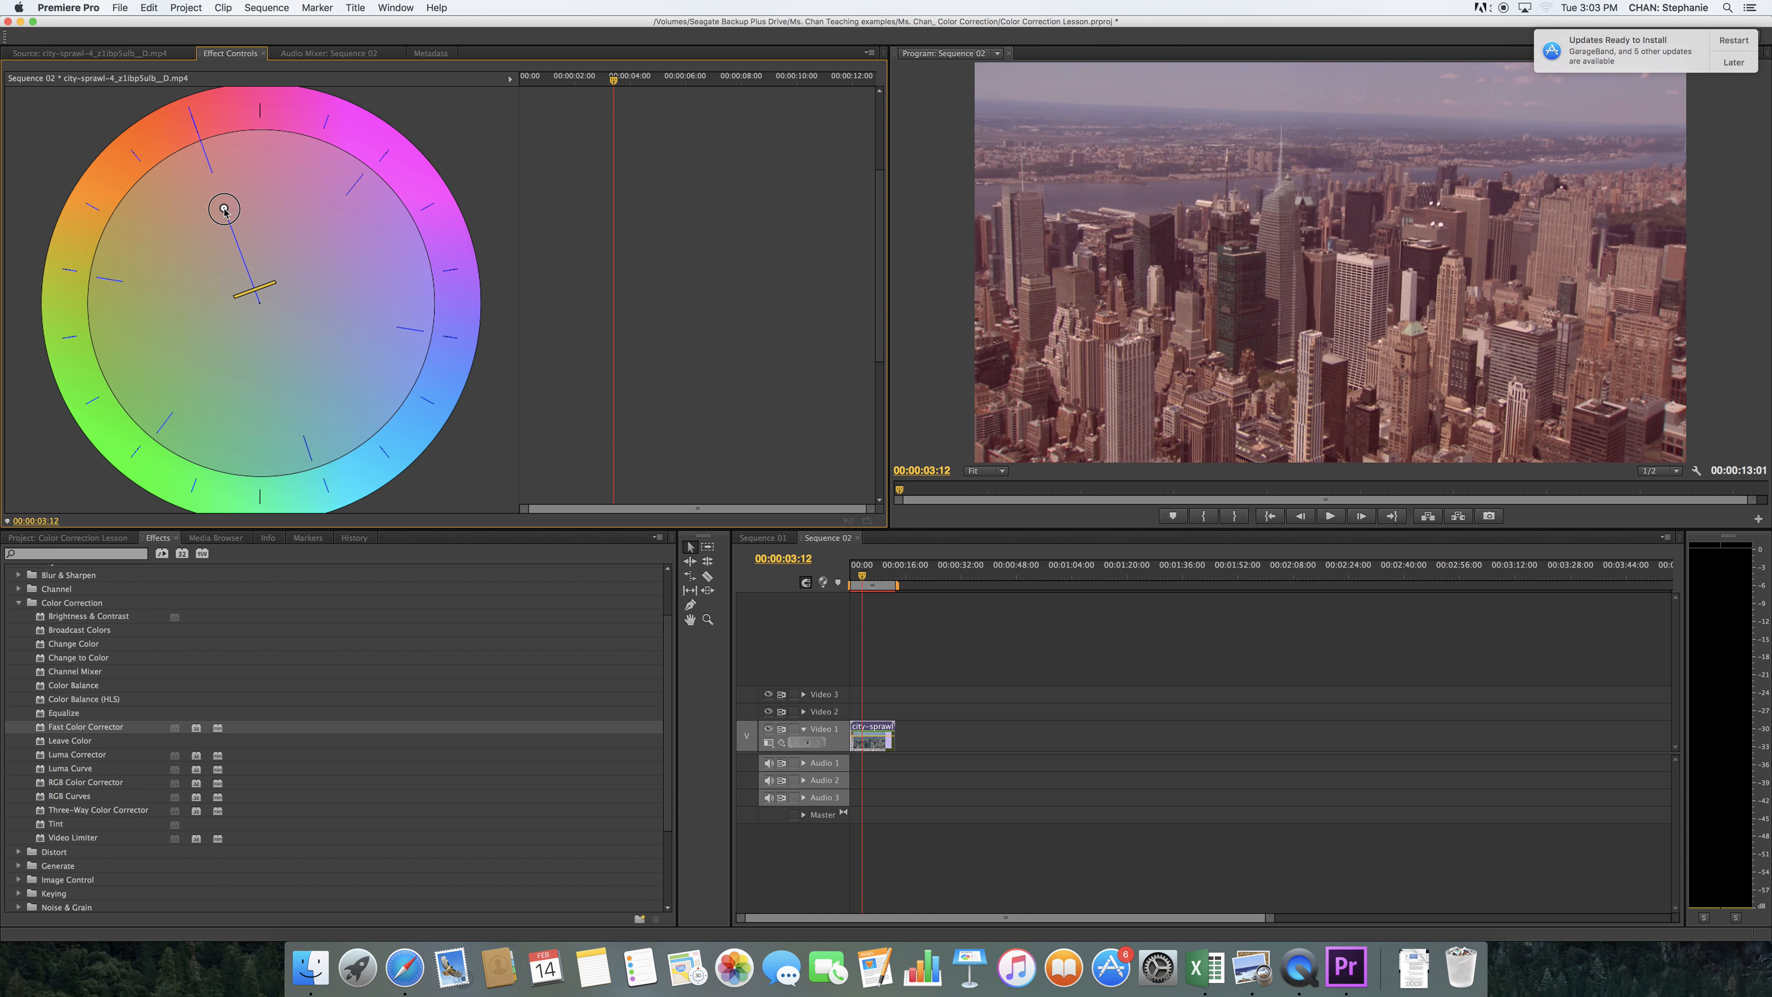
left_click_drag(224, 210, 195, 248)
mouse_move(192, 245)
left_mouse_down()
mouse_move(138, 189)
mouse_move(184, 235)
left_mouse_up()
left_click_drag(882, 224, 881, 158)
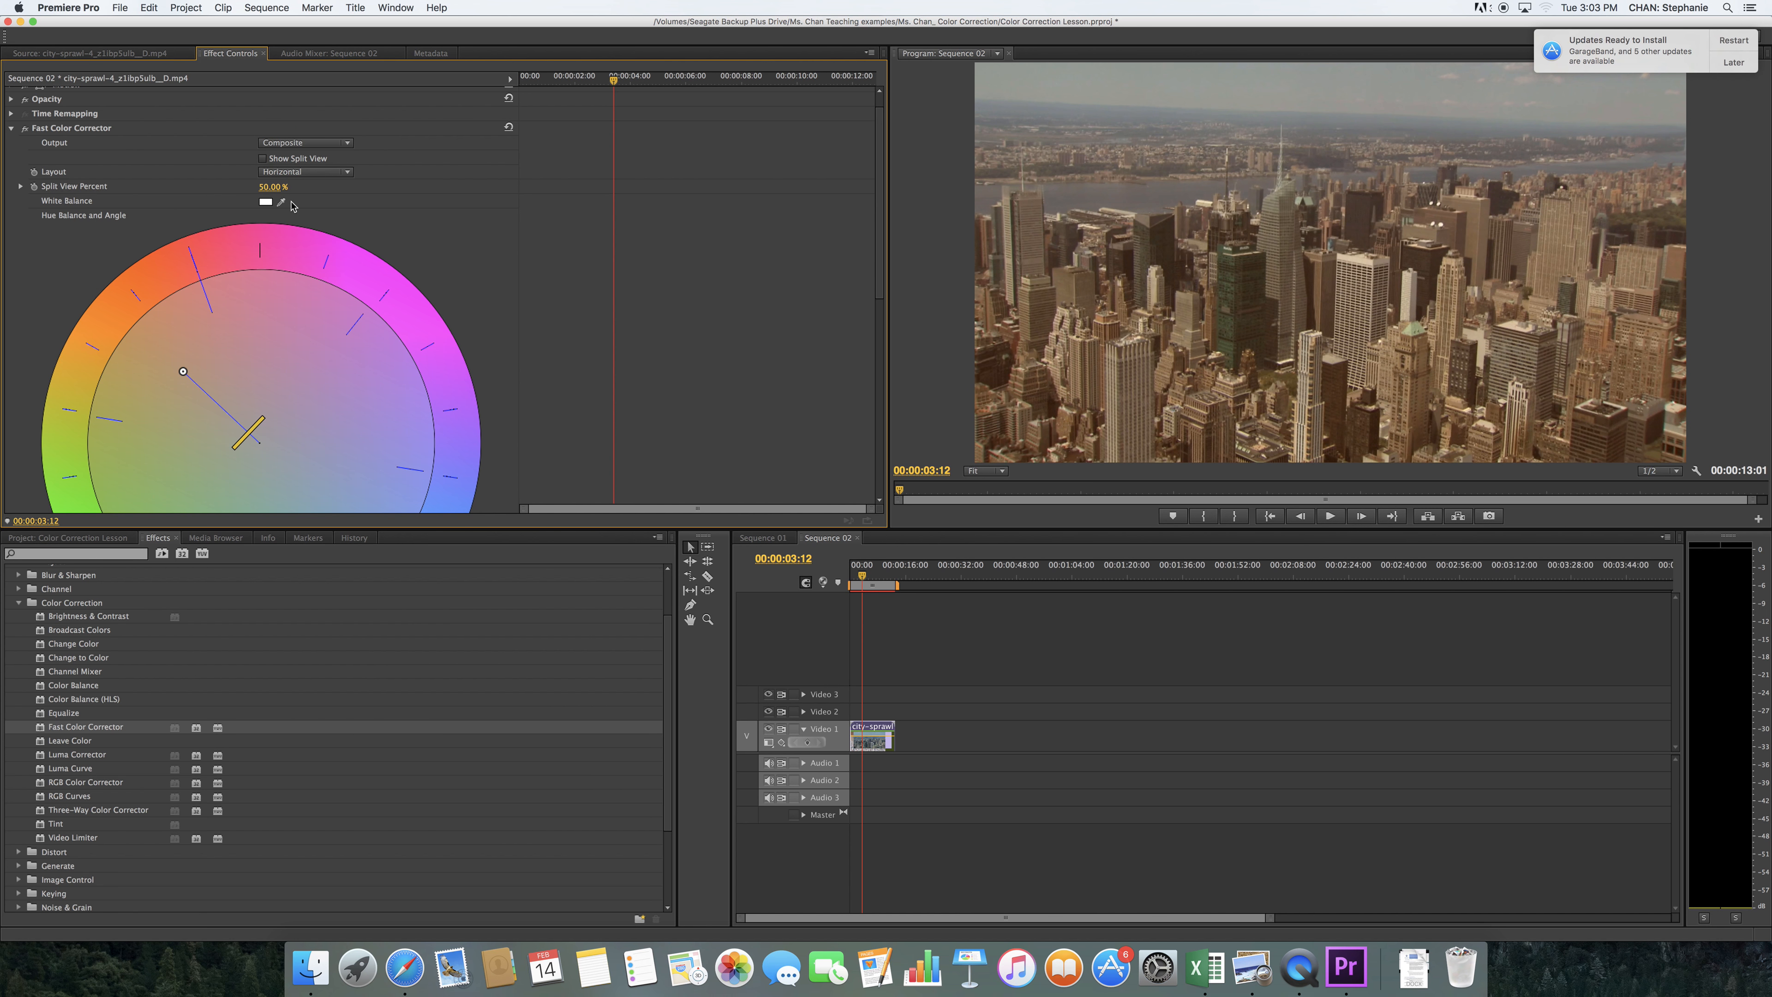
Delete the Fast Color Corrector from the city-sprawl clip and reapply it with the hue balance shifted toward orange
left_click(65, 132)
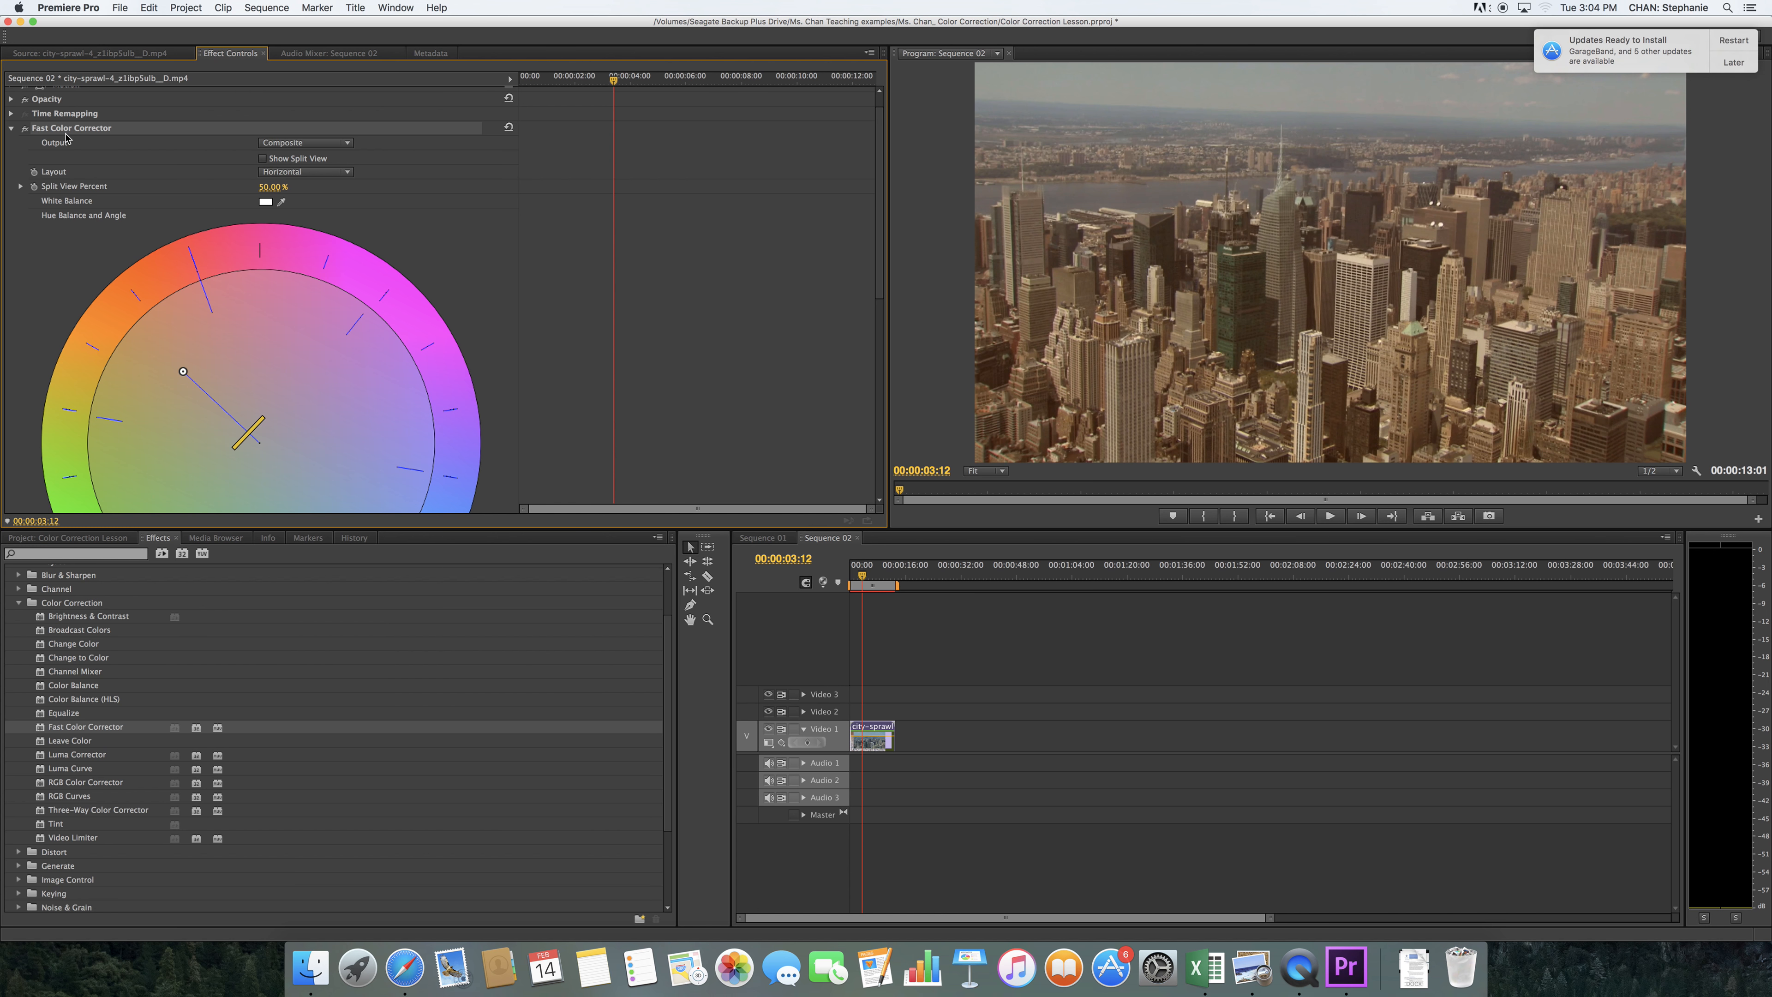
key("Delete")
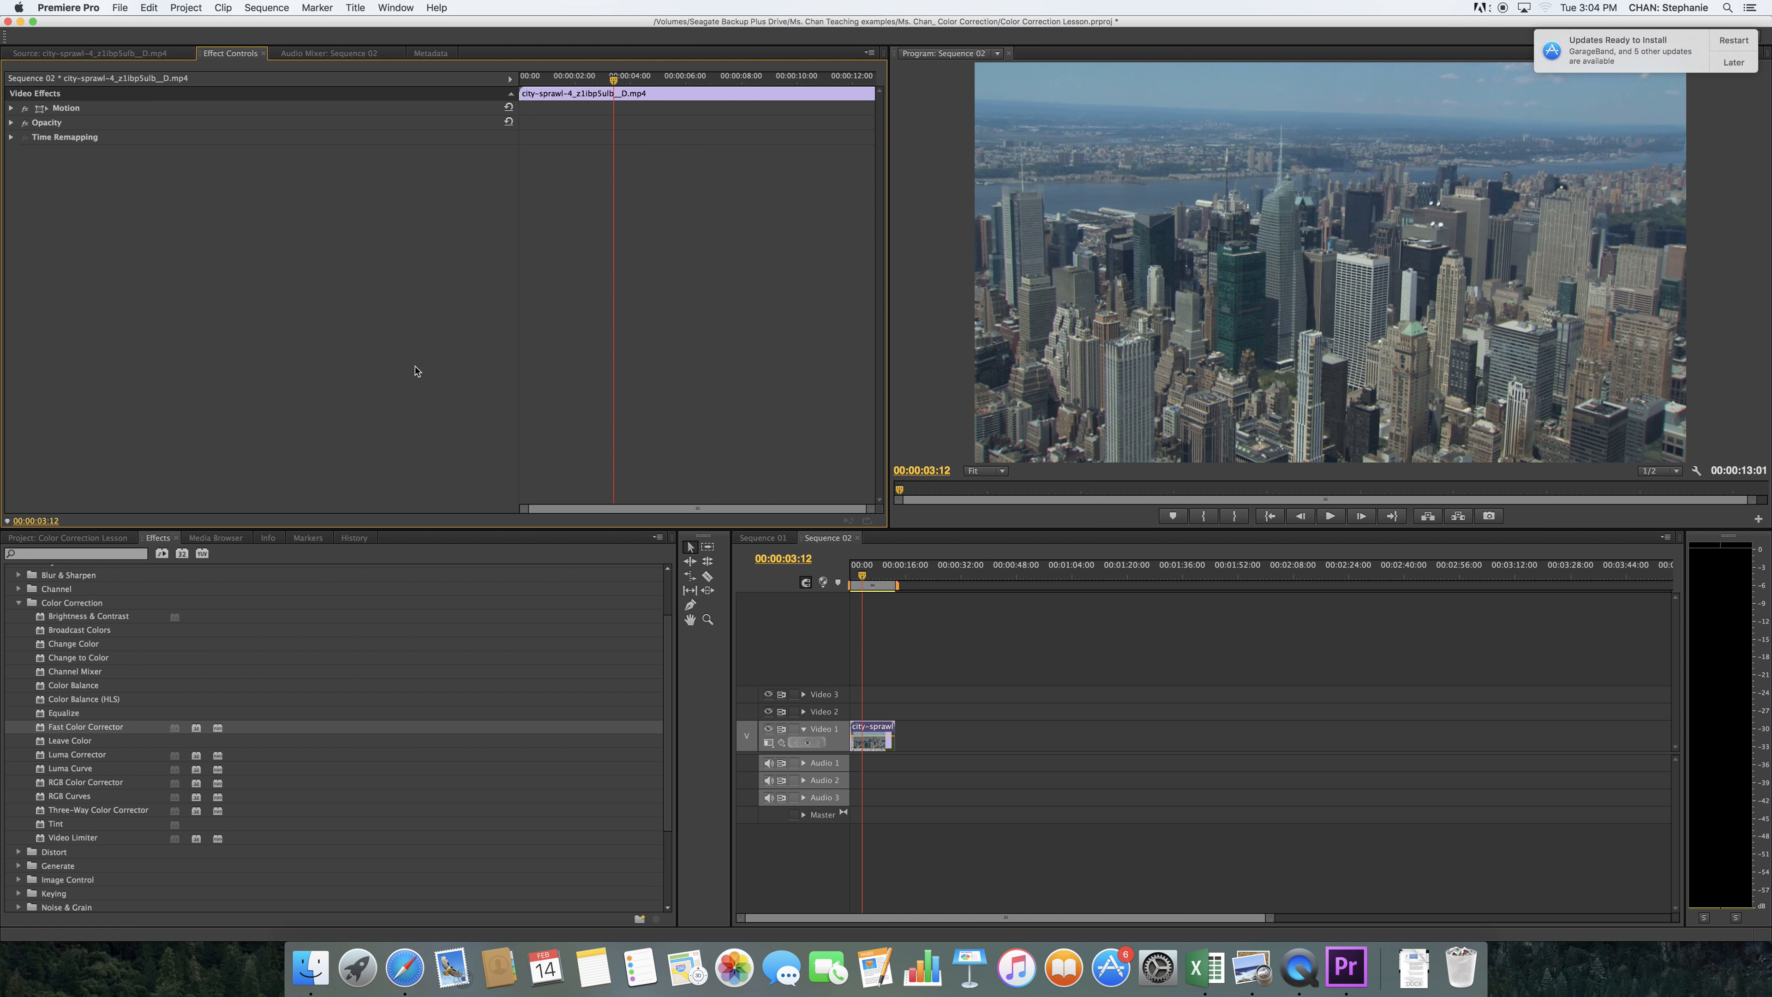
left_click_drag(479, 727, 872, 734)
left_click_drag(259, 466, 183, 393)
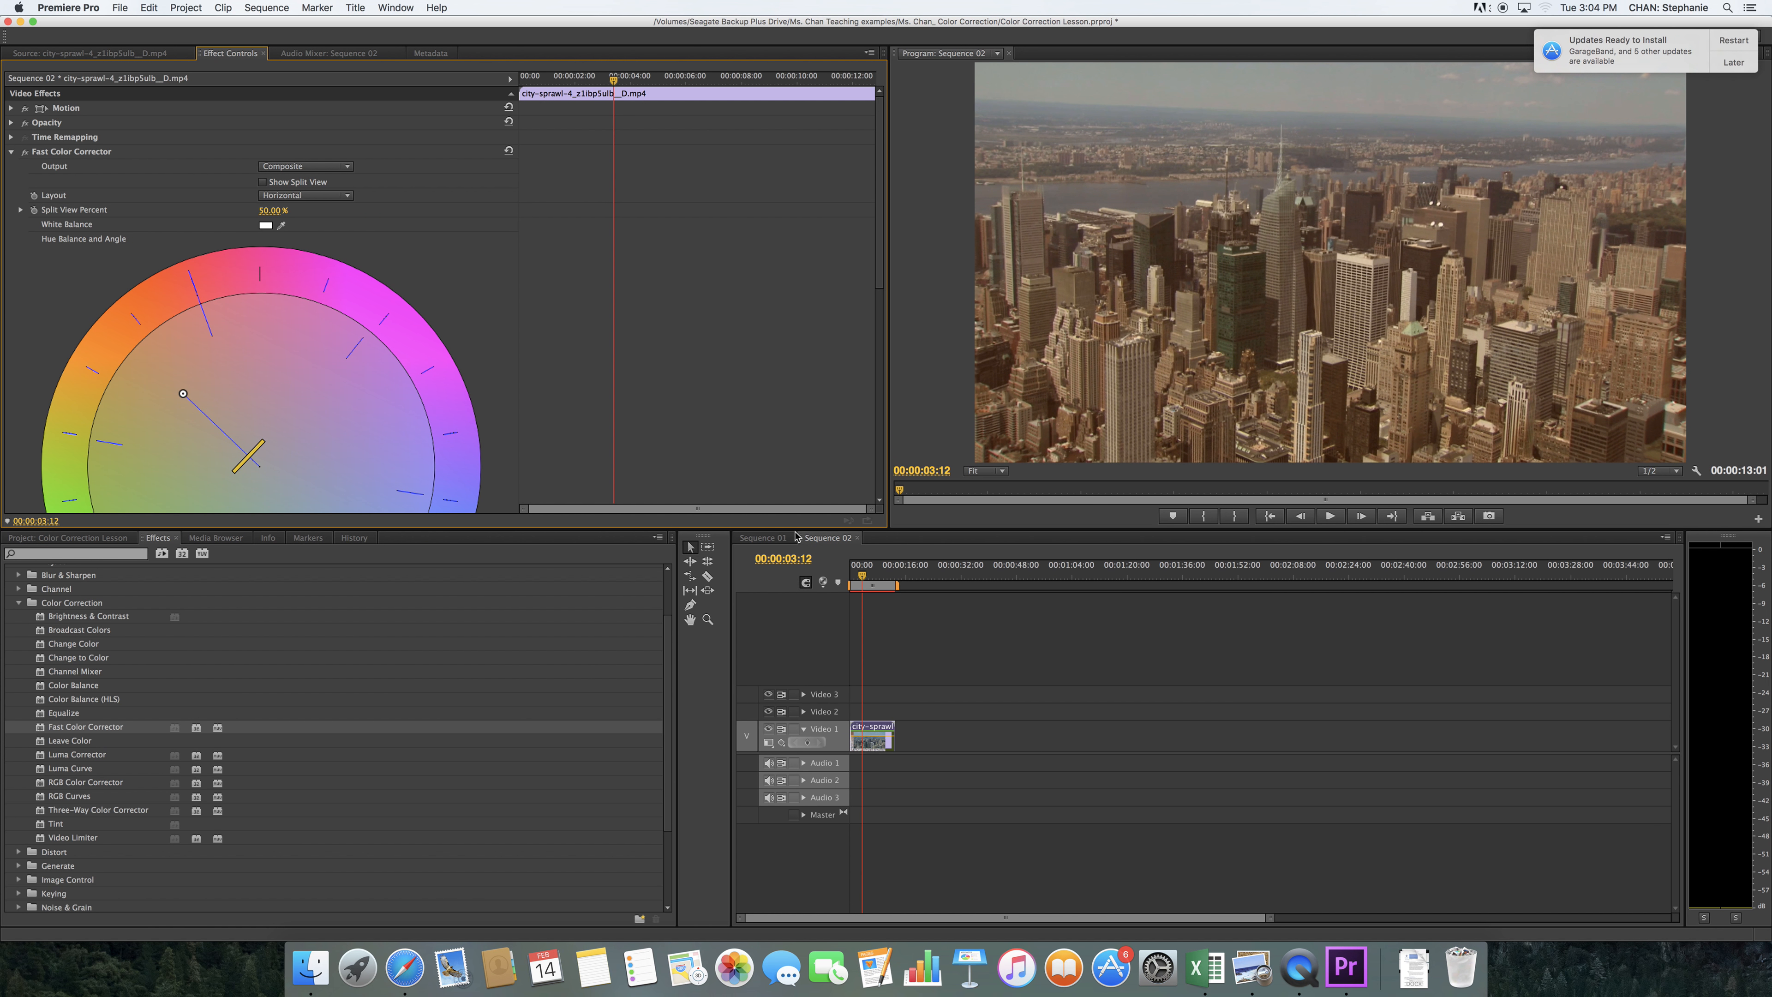
Place the rotating-strawberries clip on Video 1 at 00:00:22:17, leaving a gap after the city clip
left_click_drag(864, 578, 928, 577)
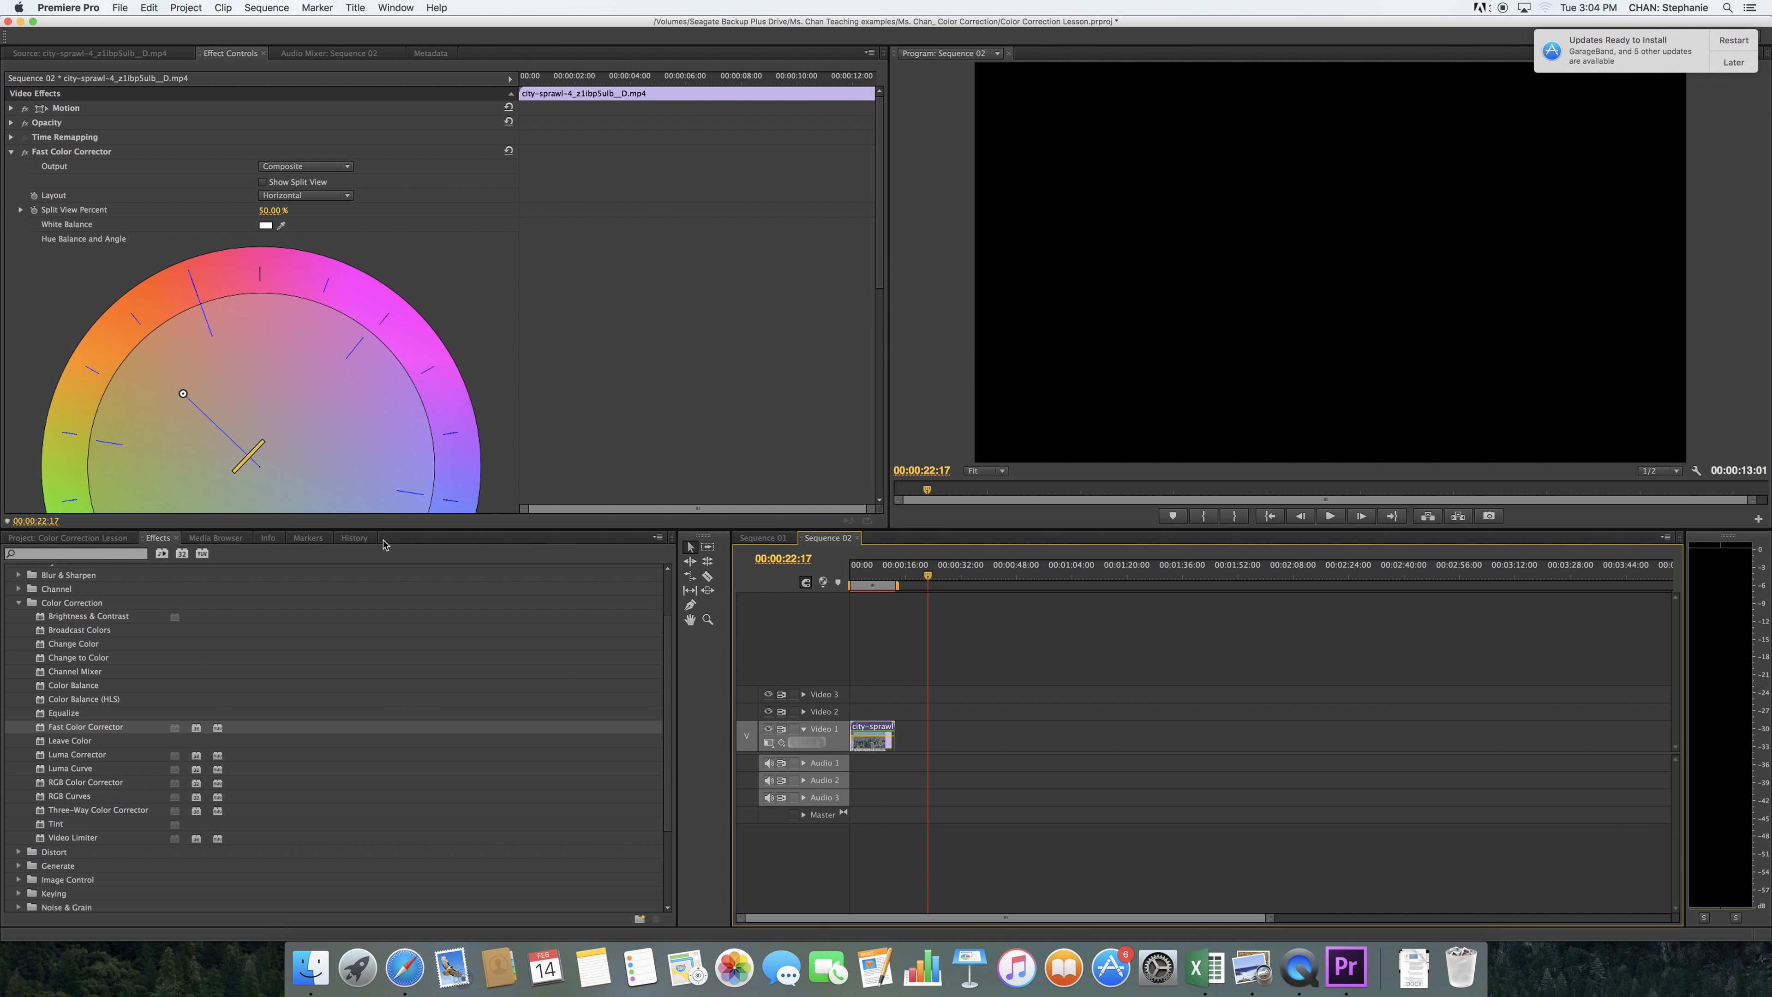
left_click(68, 538)
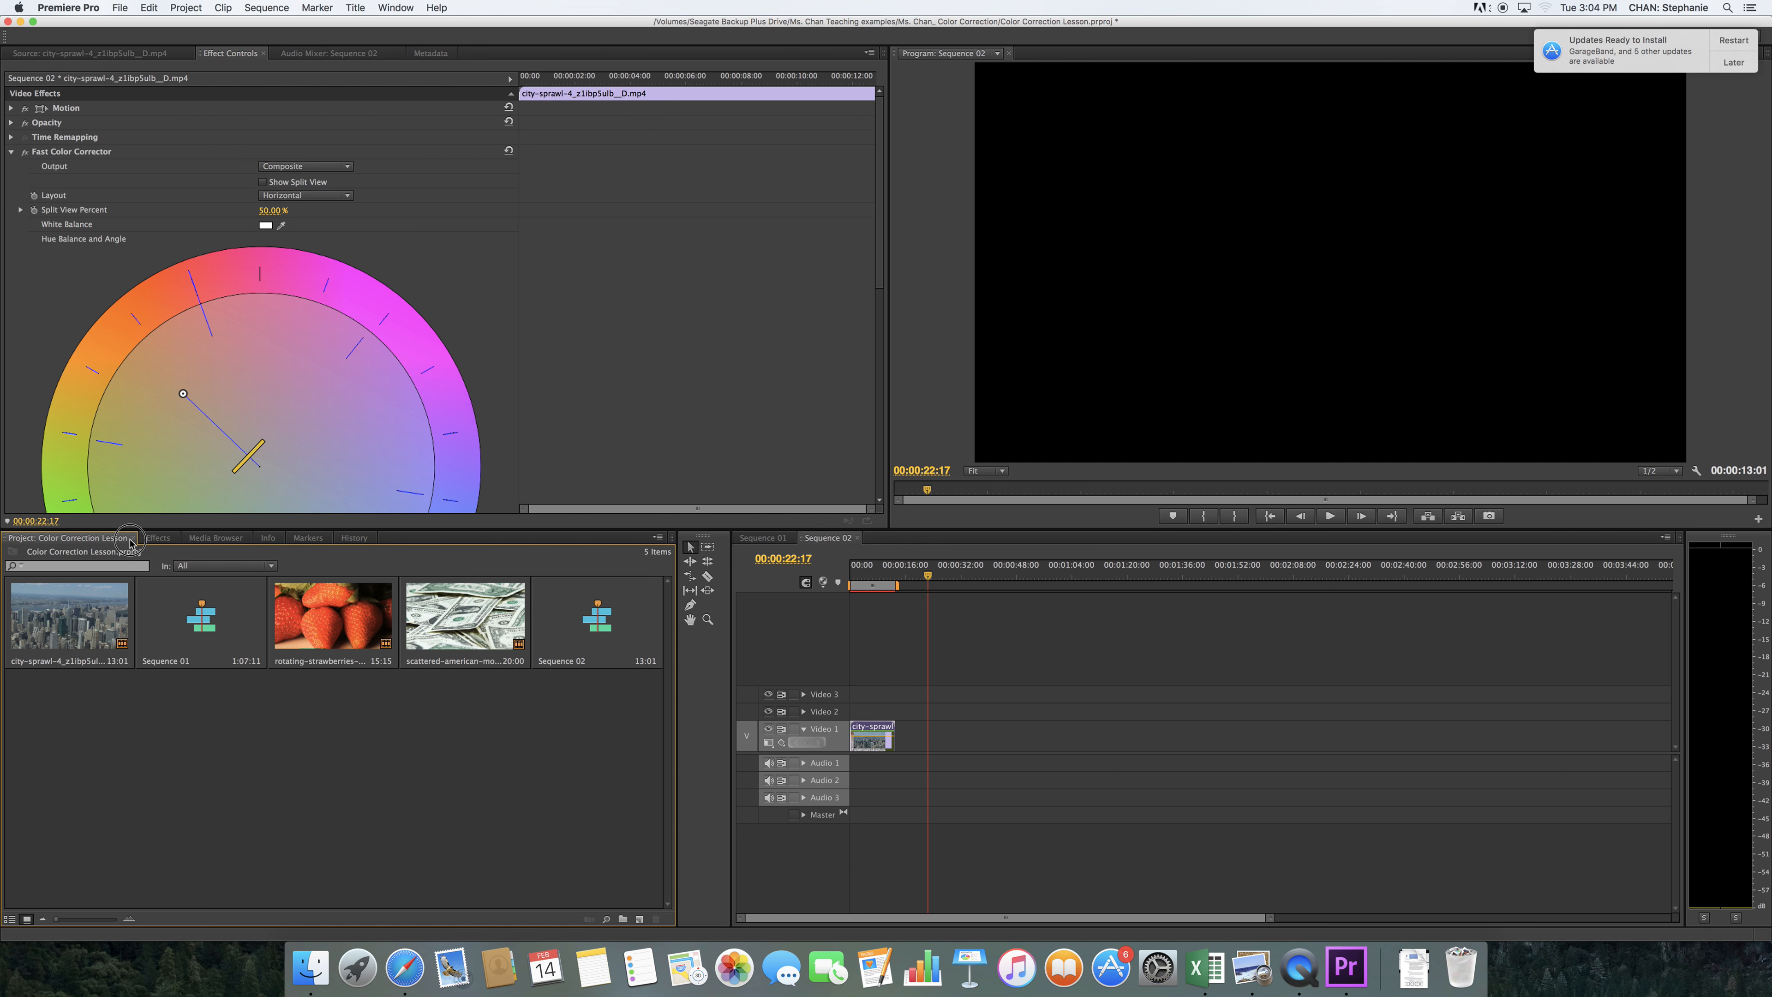
double_click(343, 618)
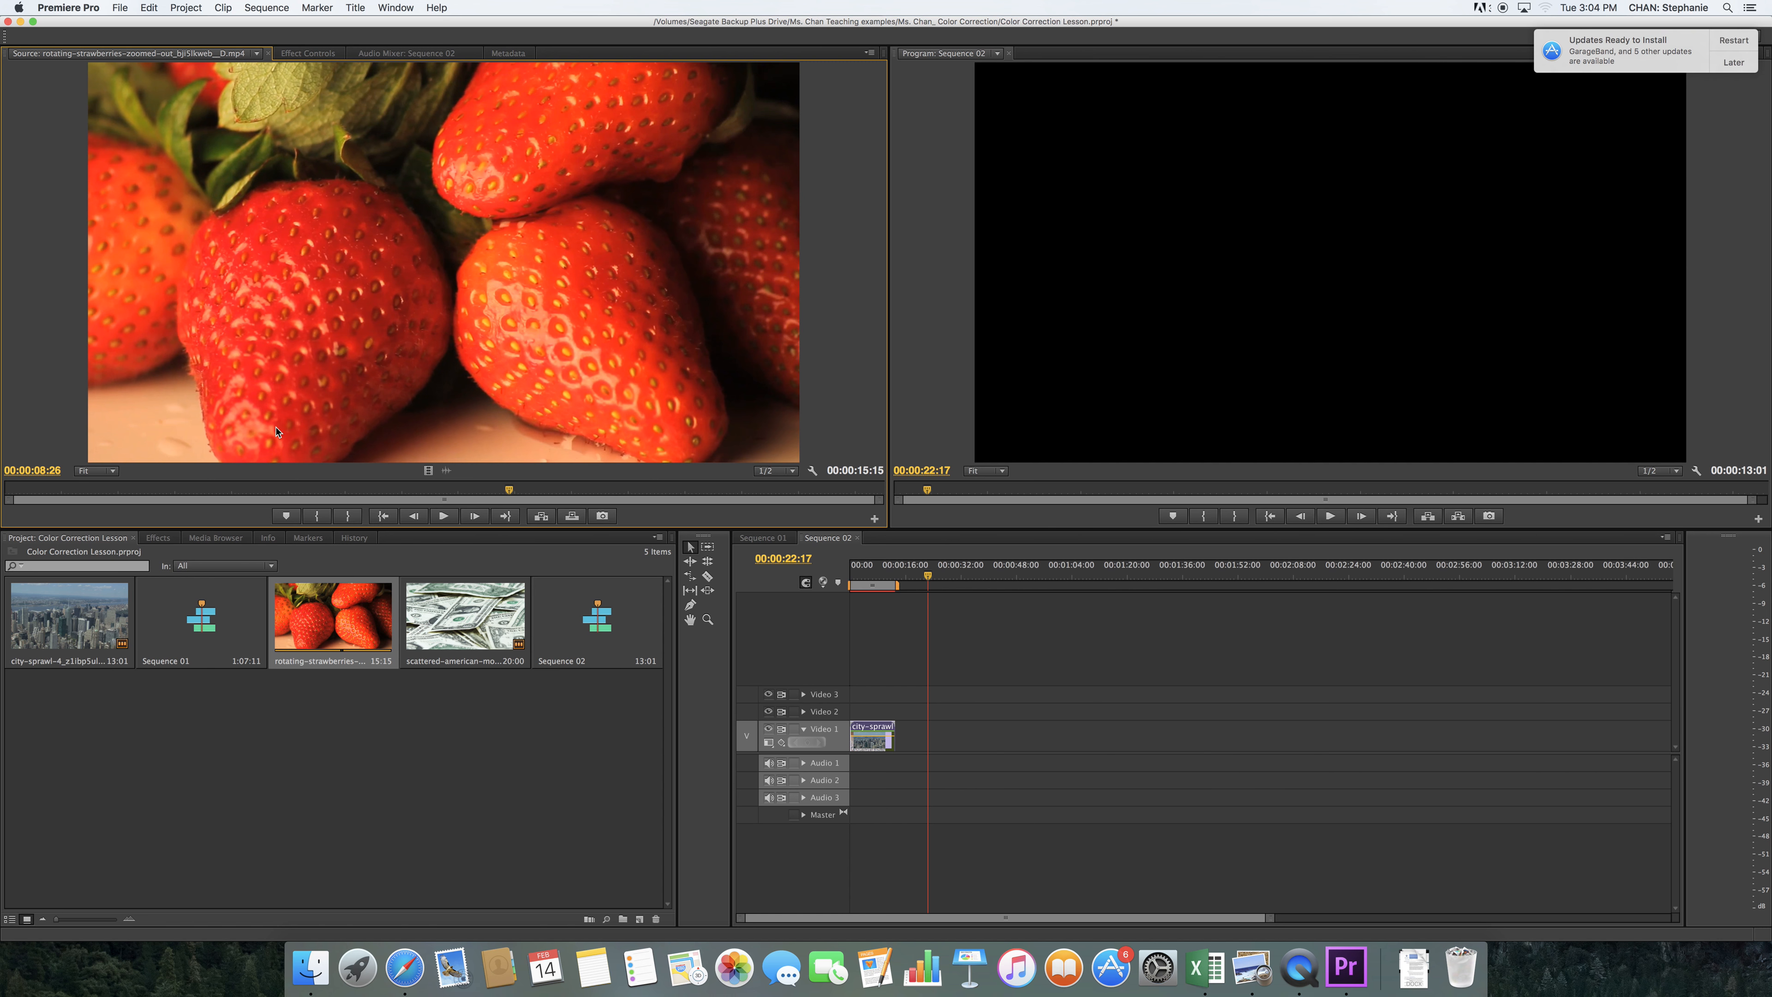
left_click_drag(336, 591, 922, 737)
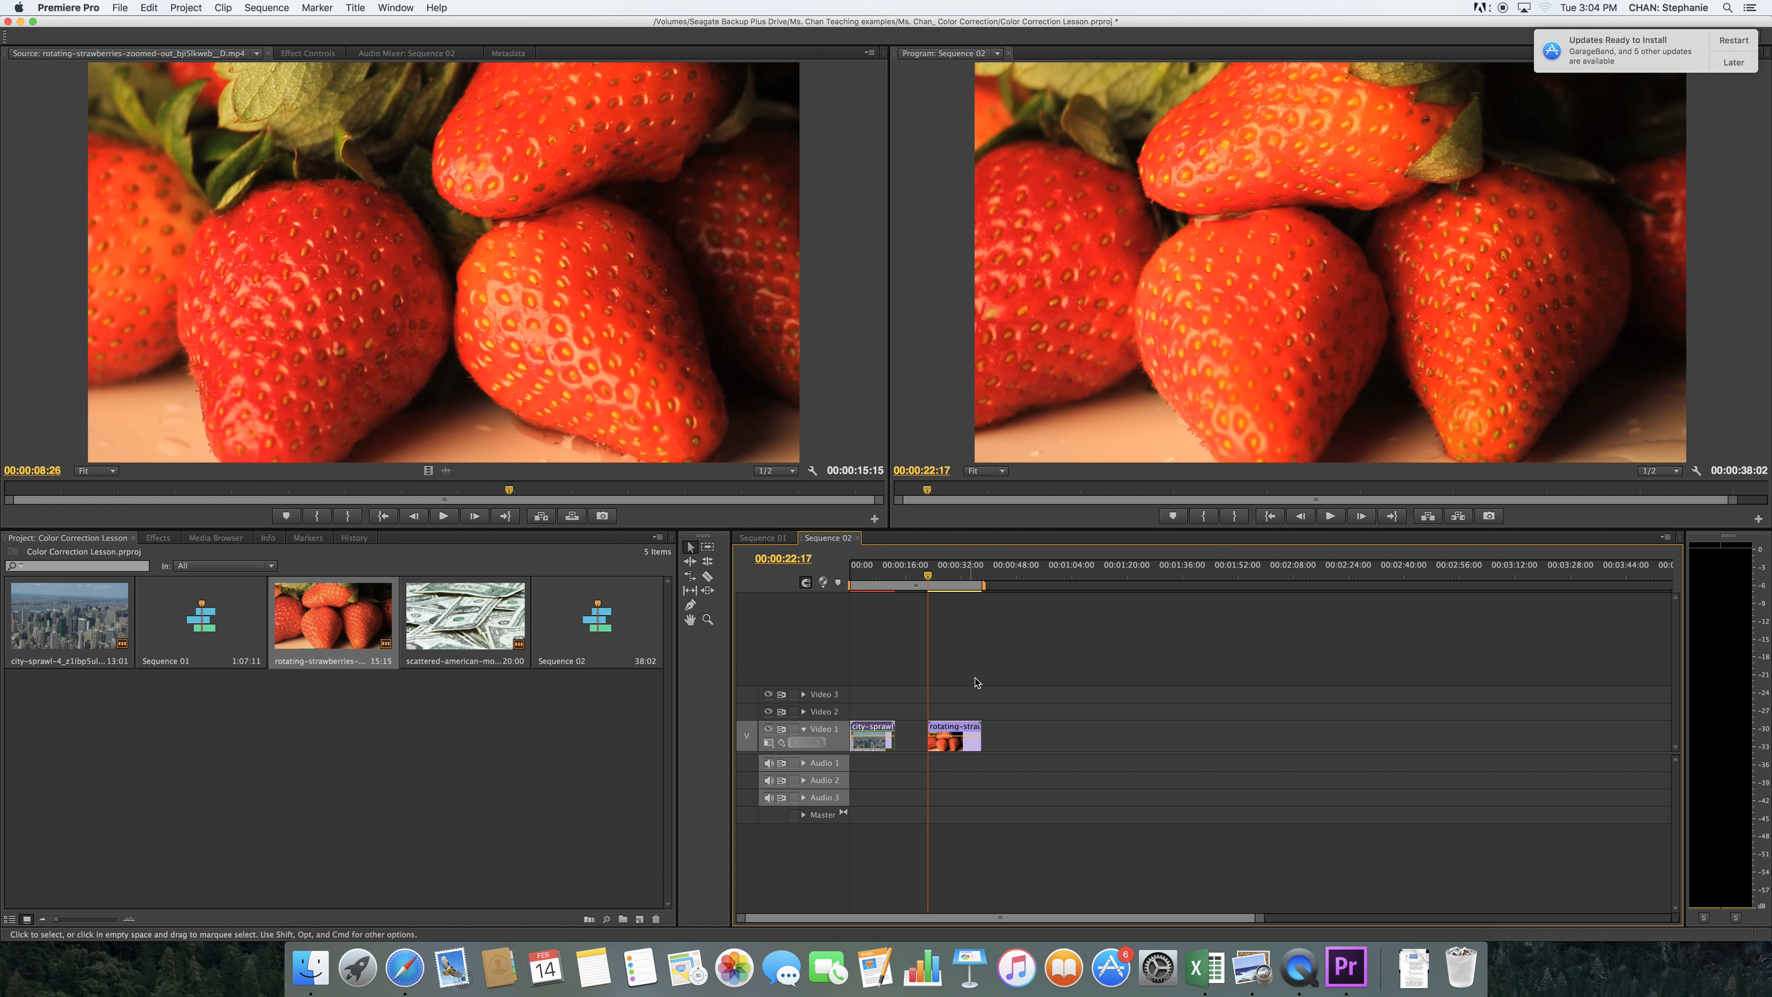
Apply the Tint color correction effect to the rotating-strawberries clip and set its Amount to Tint to 80%
left_click(159, 538)
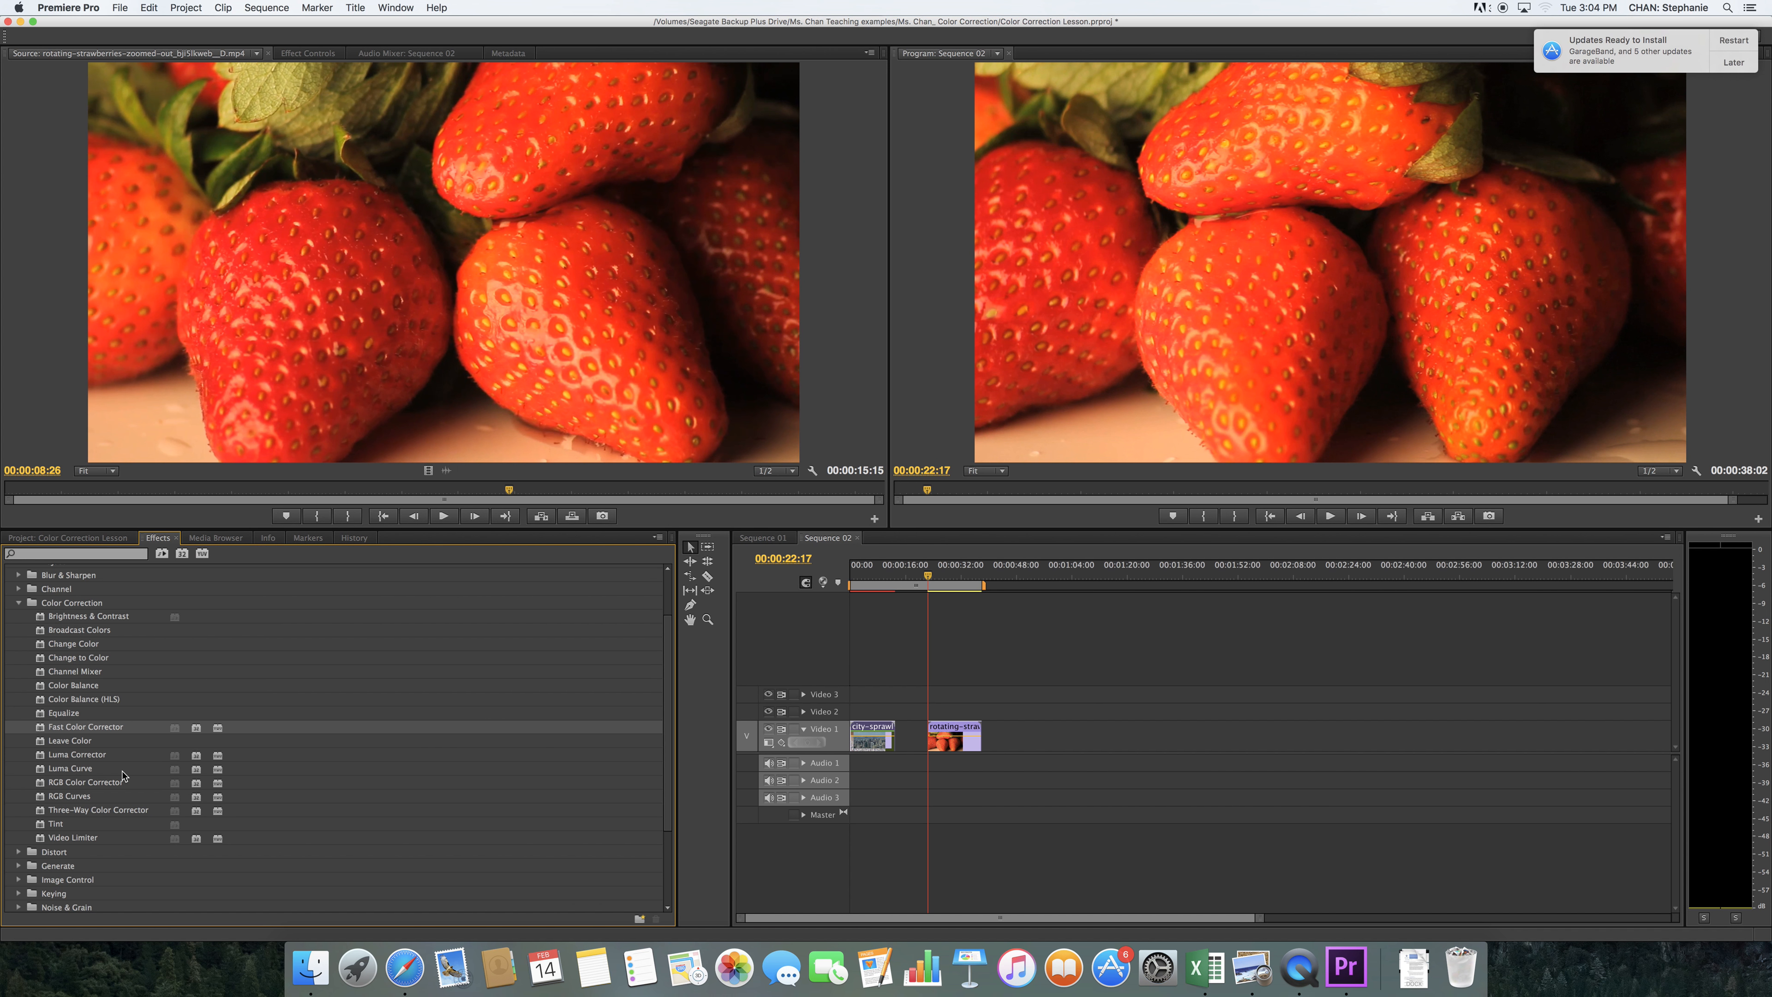
left_click(60, 826)
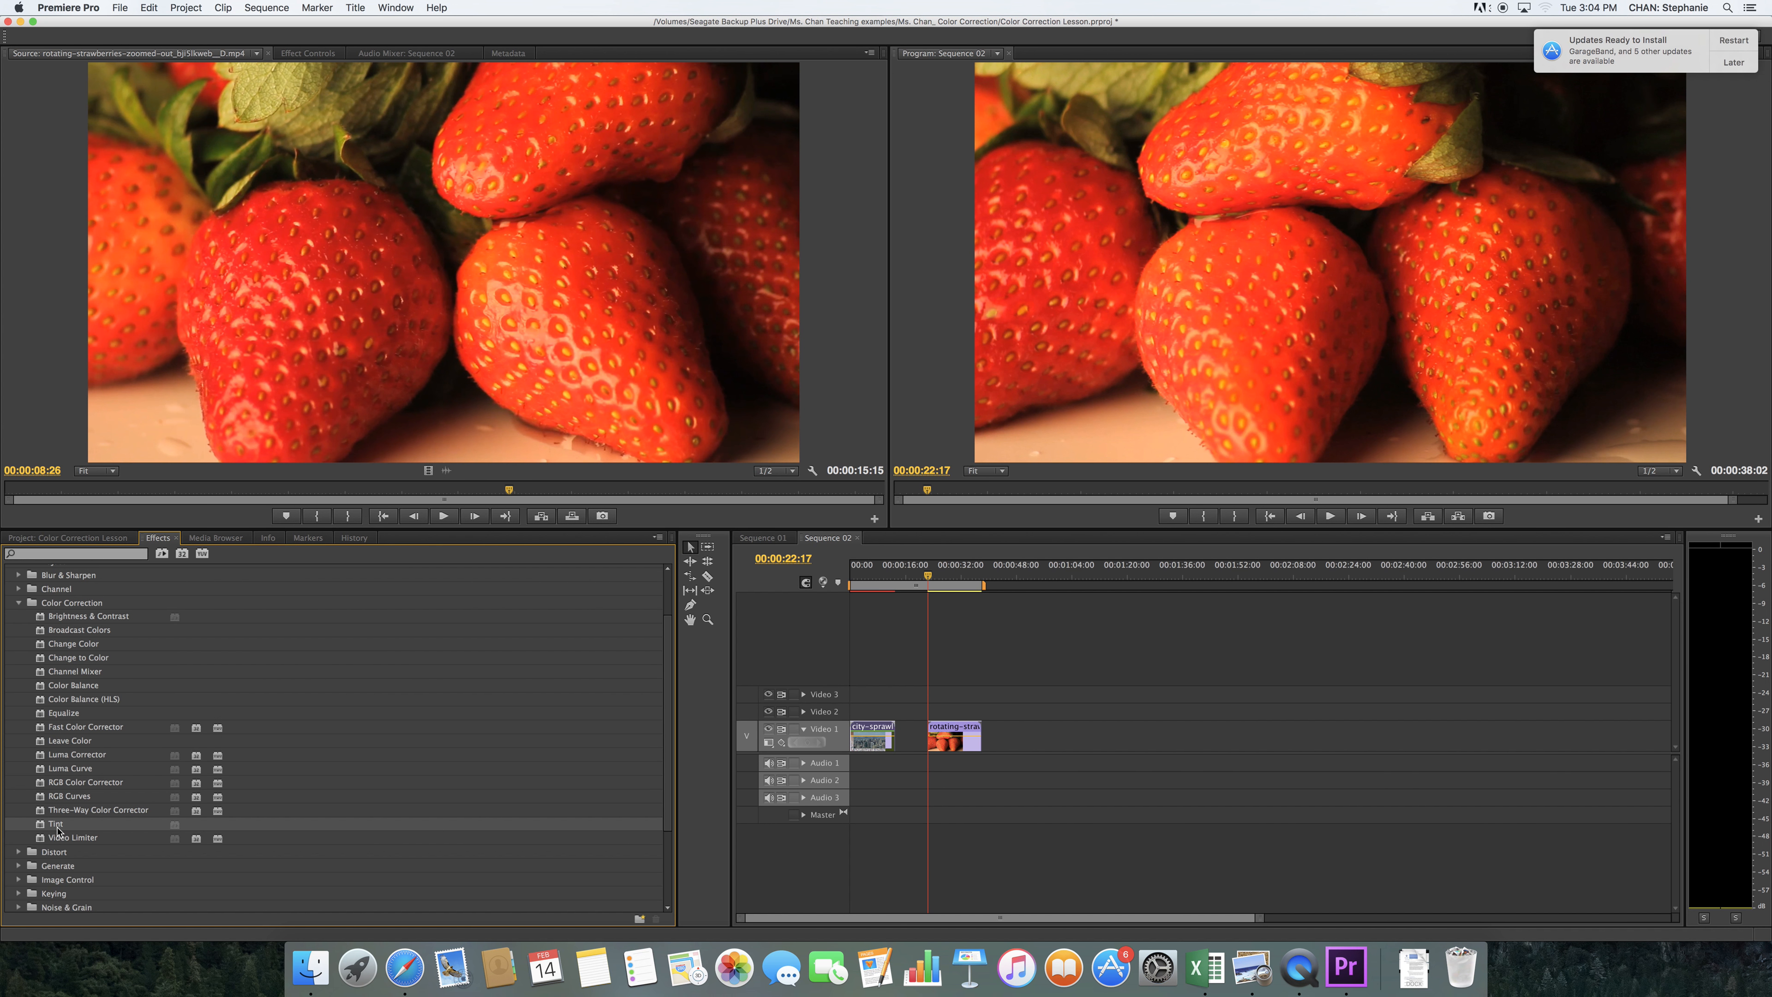
left_click_drag(59, 831, 946, 749)
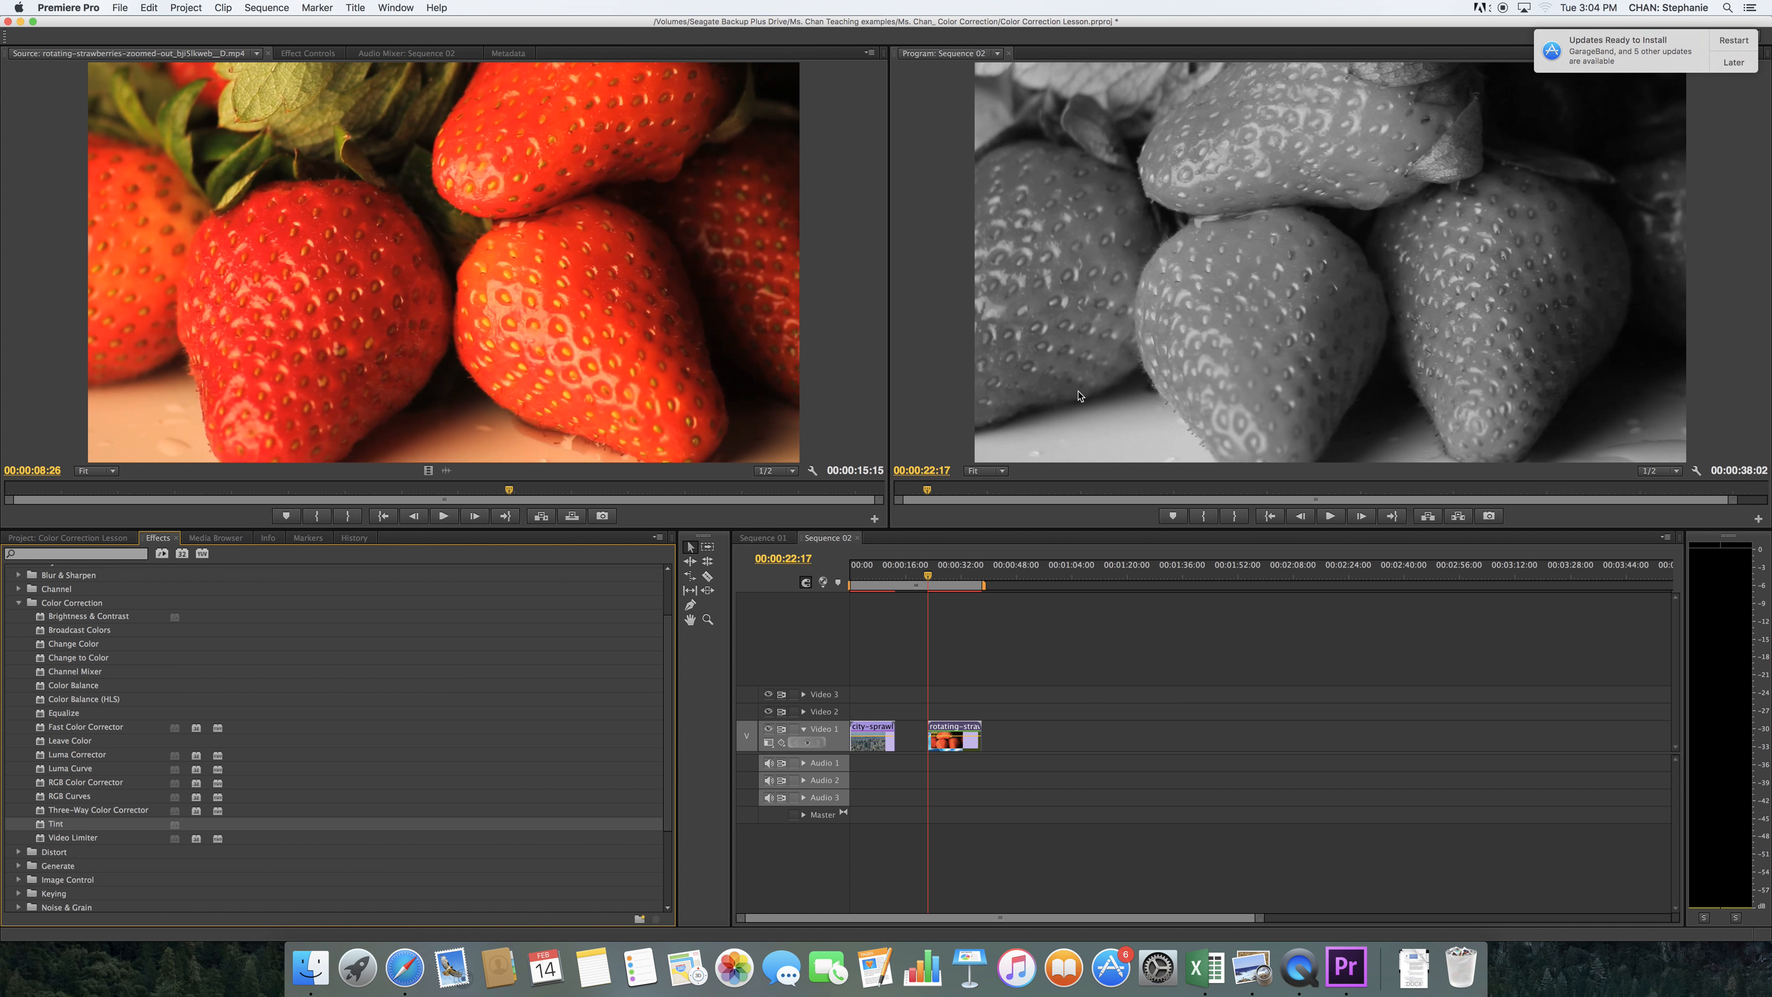
left_click(308, 53)
left_click(19, 197)
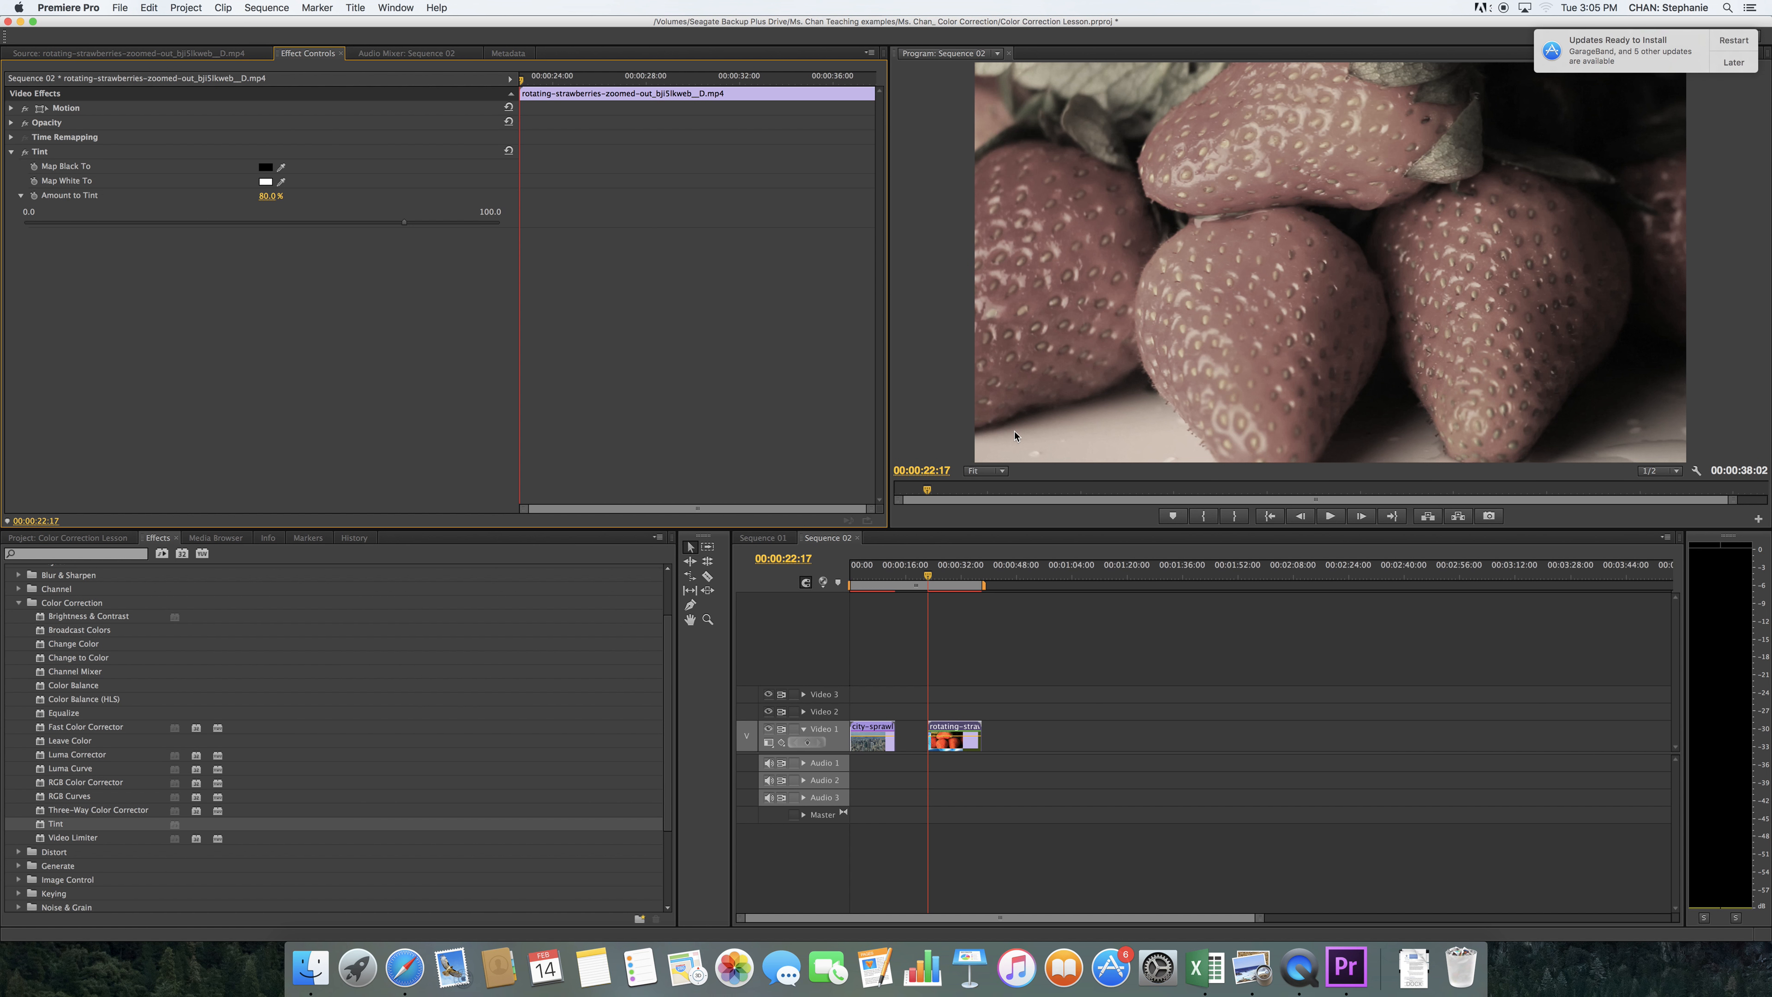
Place the scattered-american-money clip on Video 1 at about 00:00:46, leaving a gap after the strawberries, and move the playhead to 00:00:46:29
left_click(67, 537)
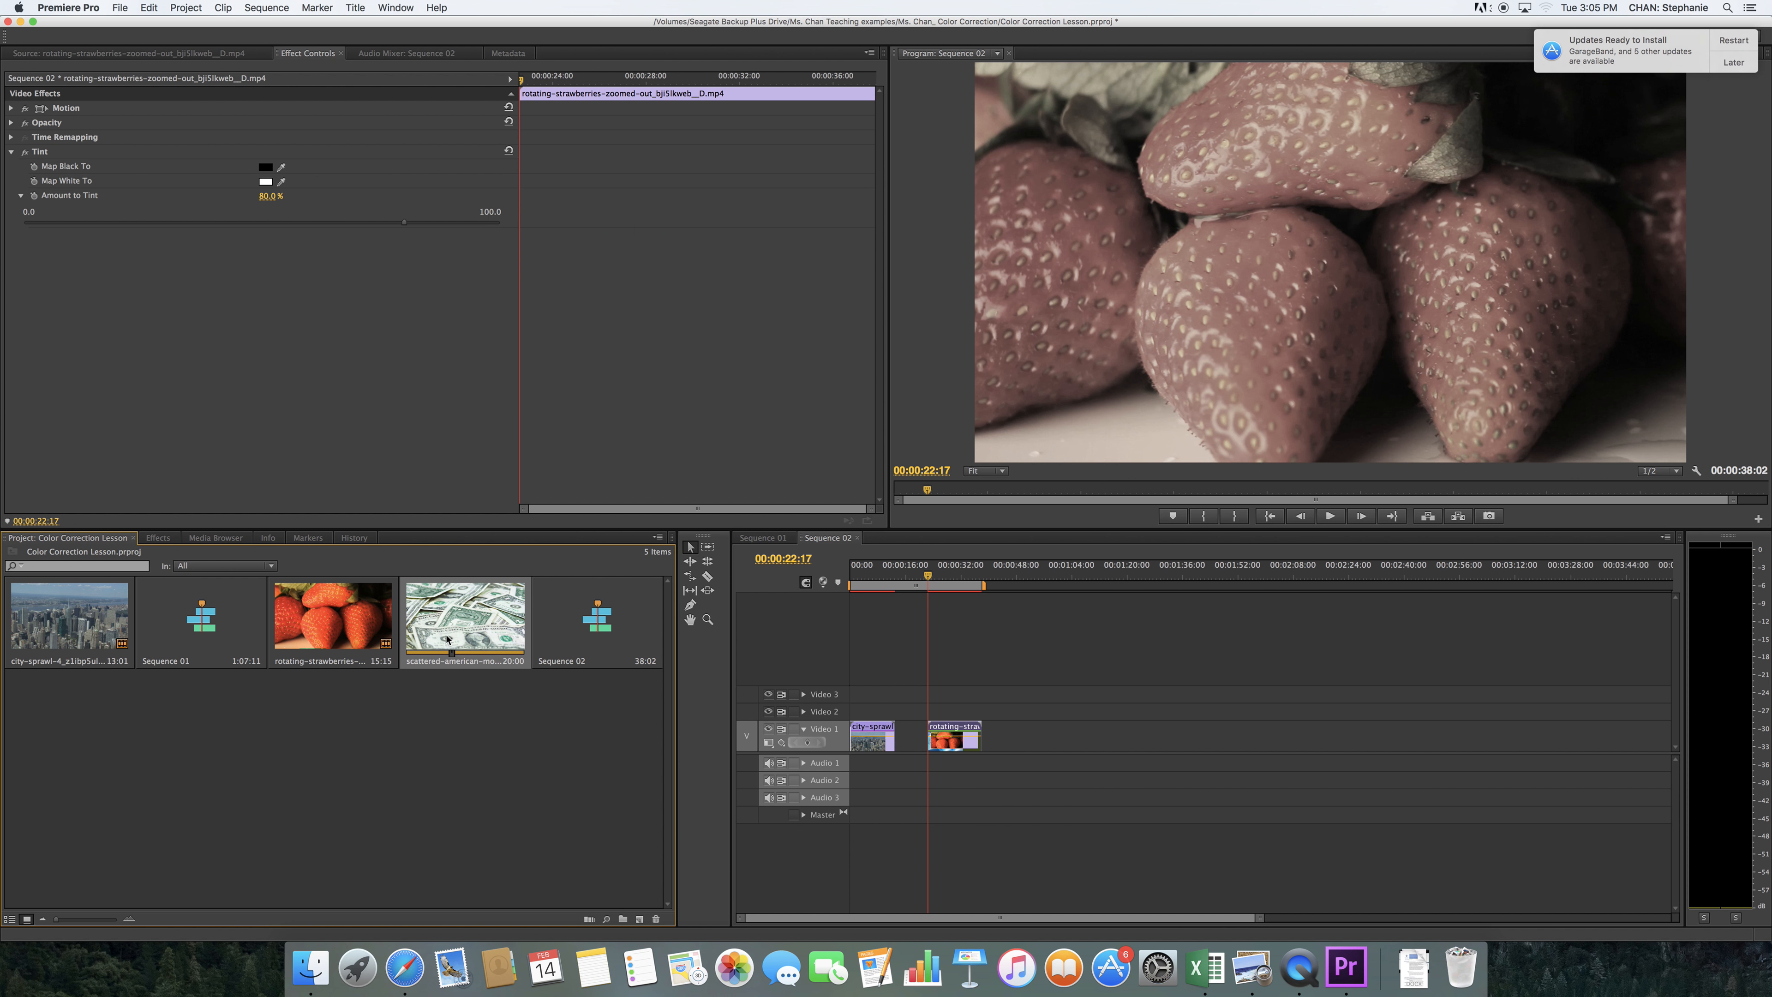
double_click(474, 626)
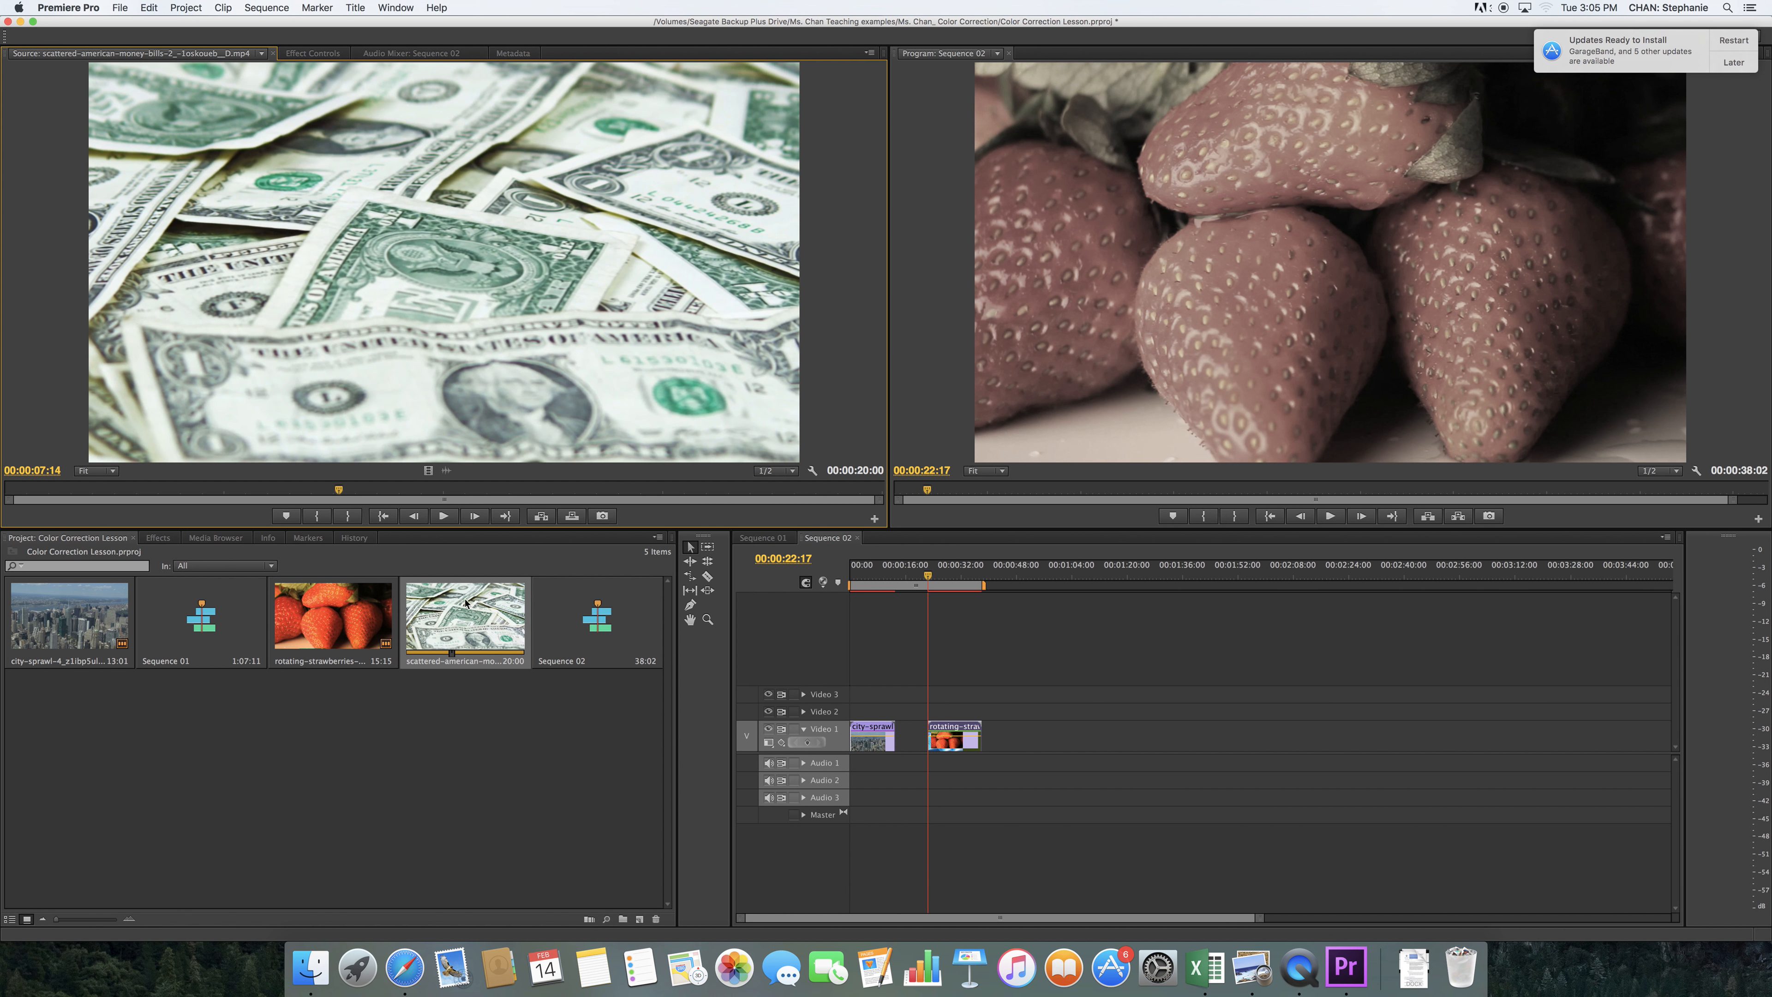
left_click_drag(459, 600, 1010, 742)
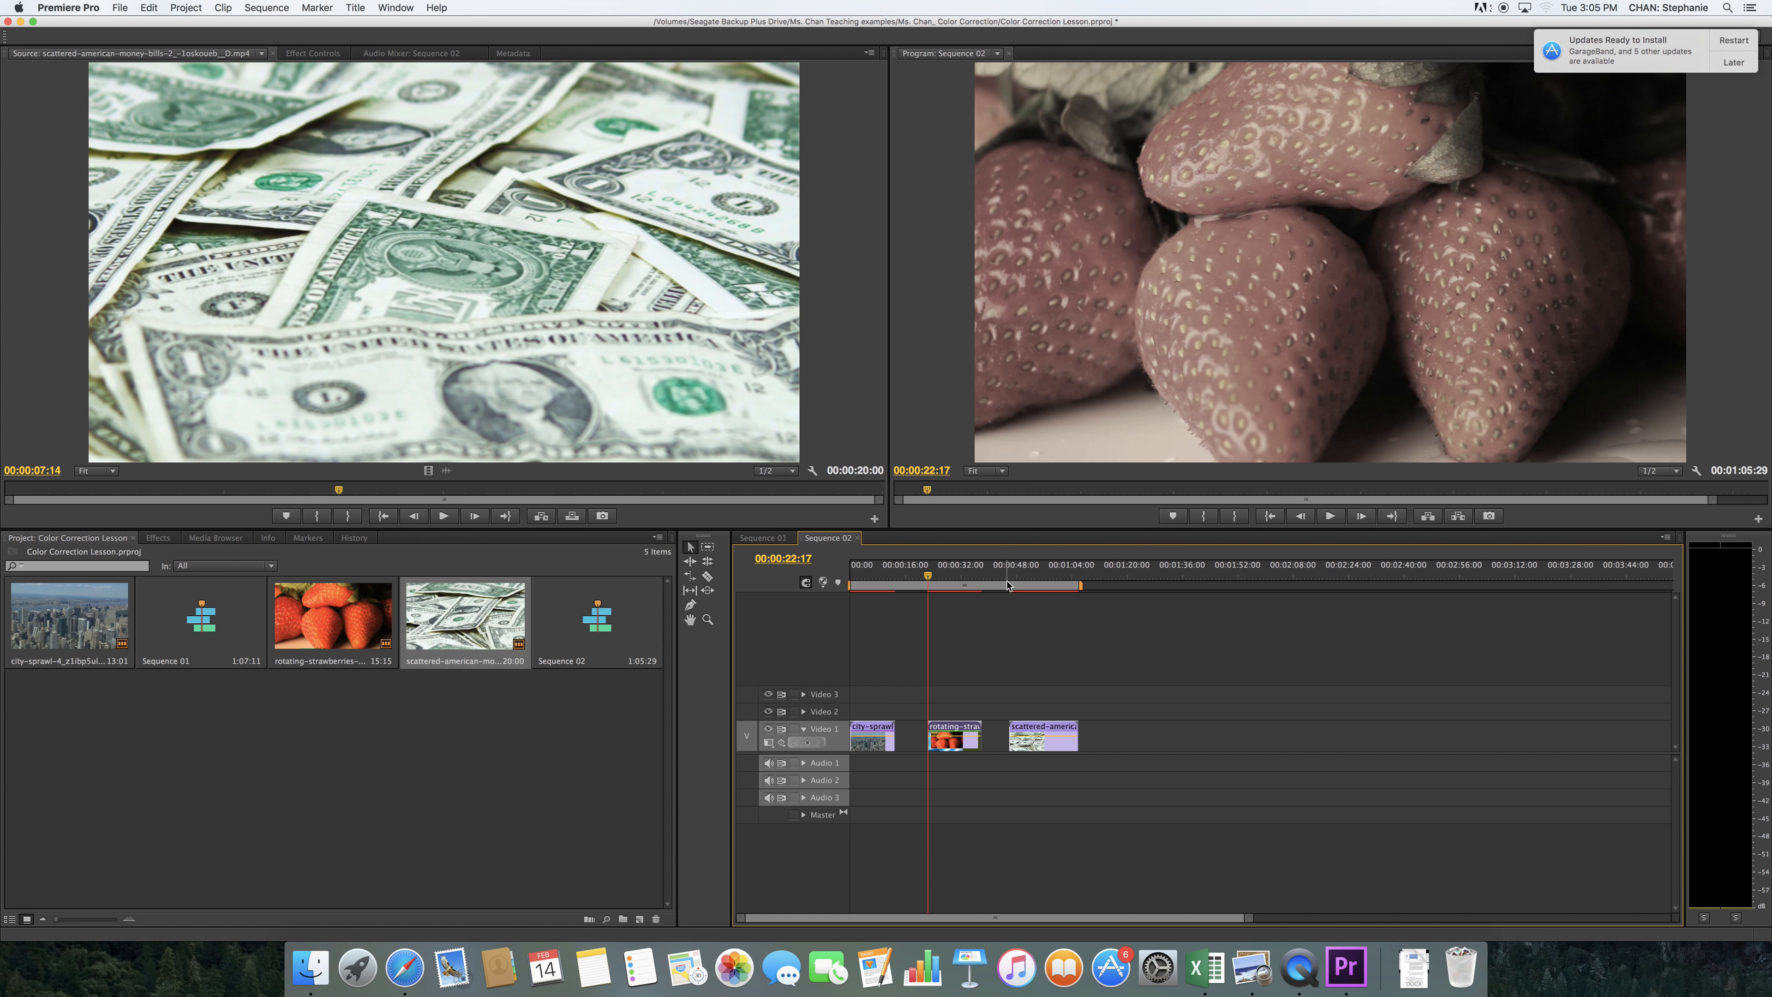
left_click(1009, 586)
left_click_drag(1008, 588, 1012, 592)
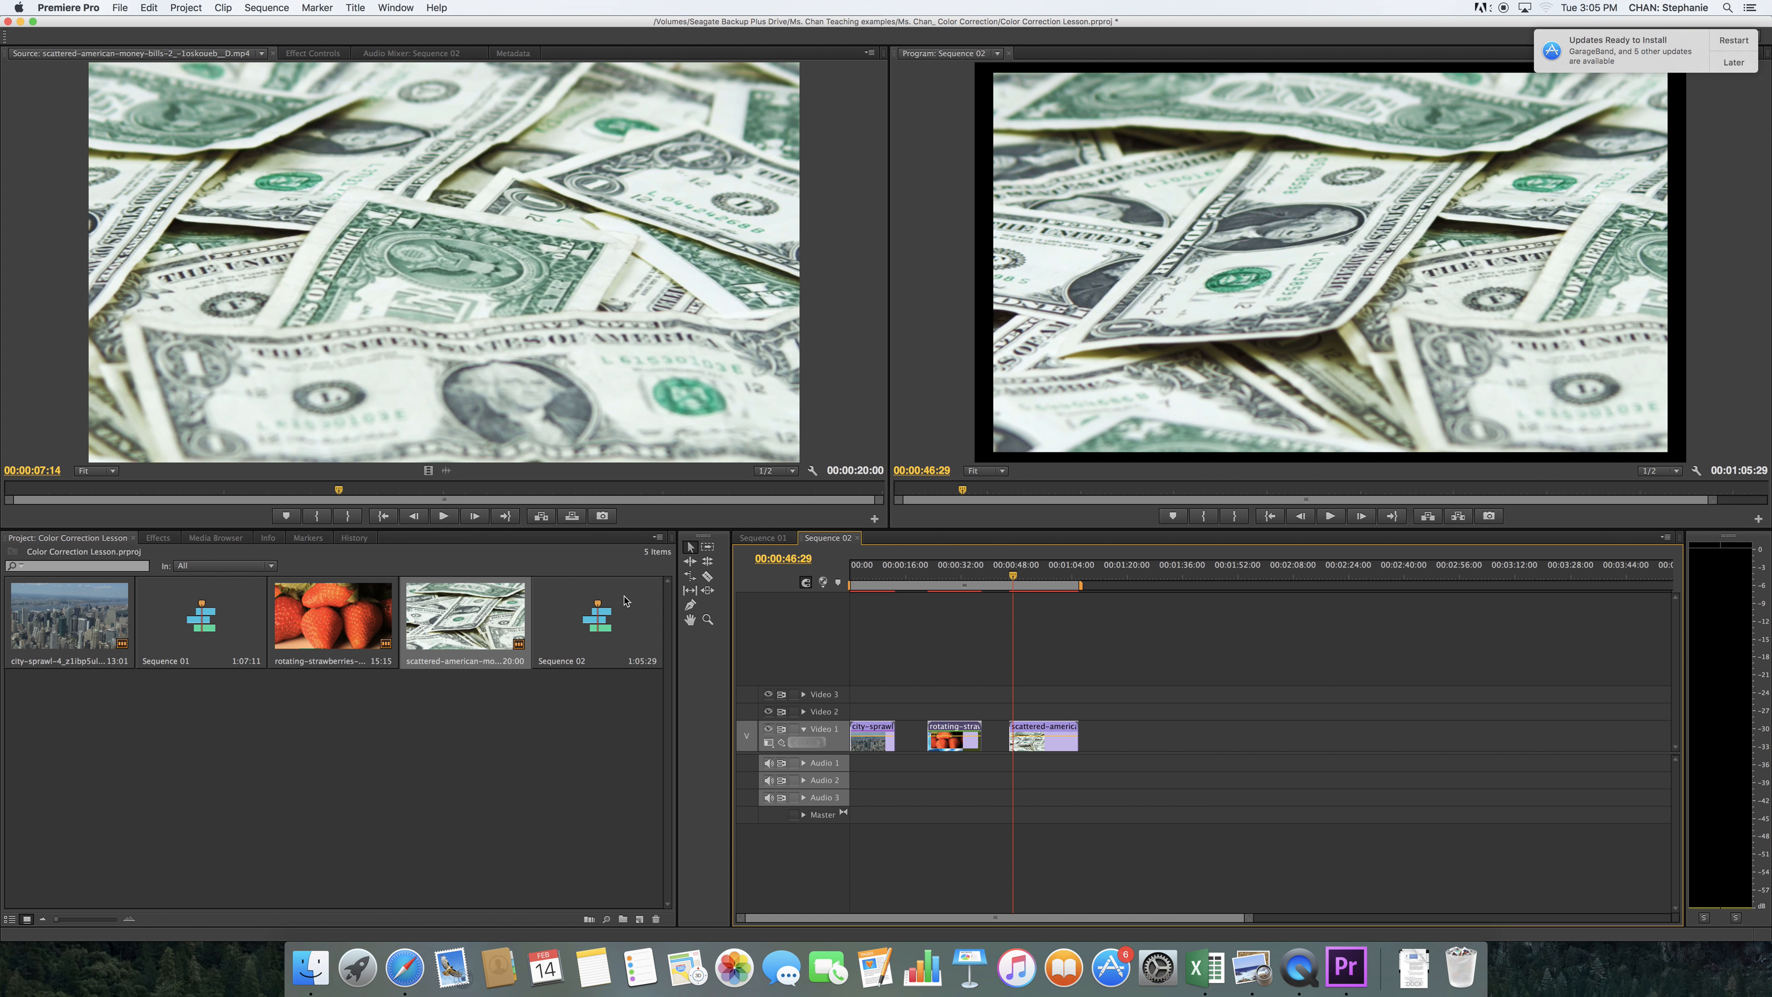
Check the effect on the money clip in Sequence 01, and apply RGB Curves to the money clip in Sequence 02
left_click(763, 537)
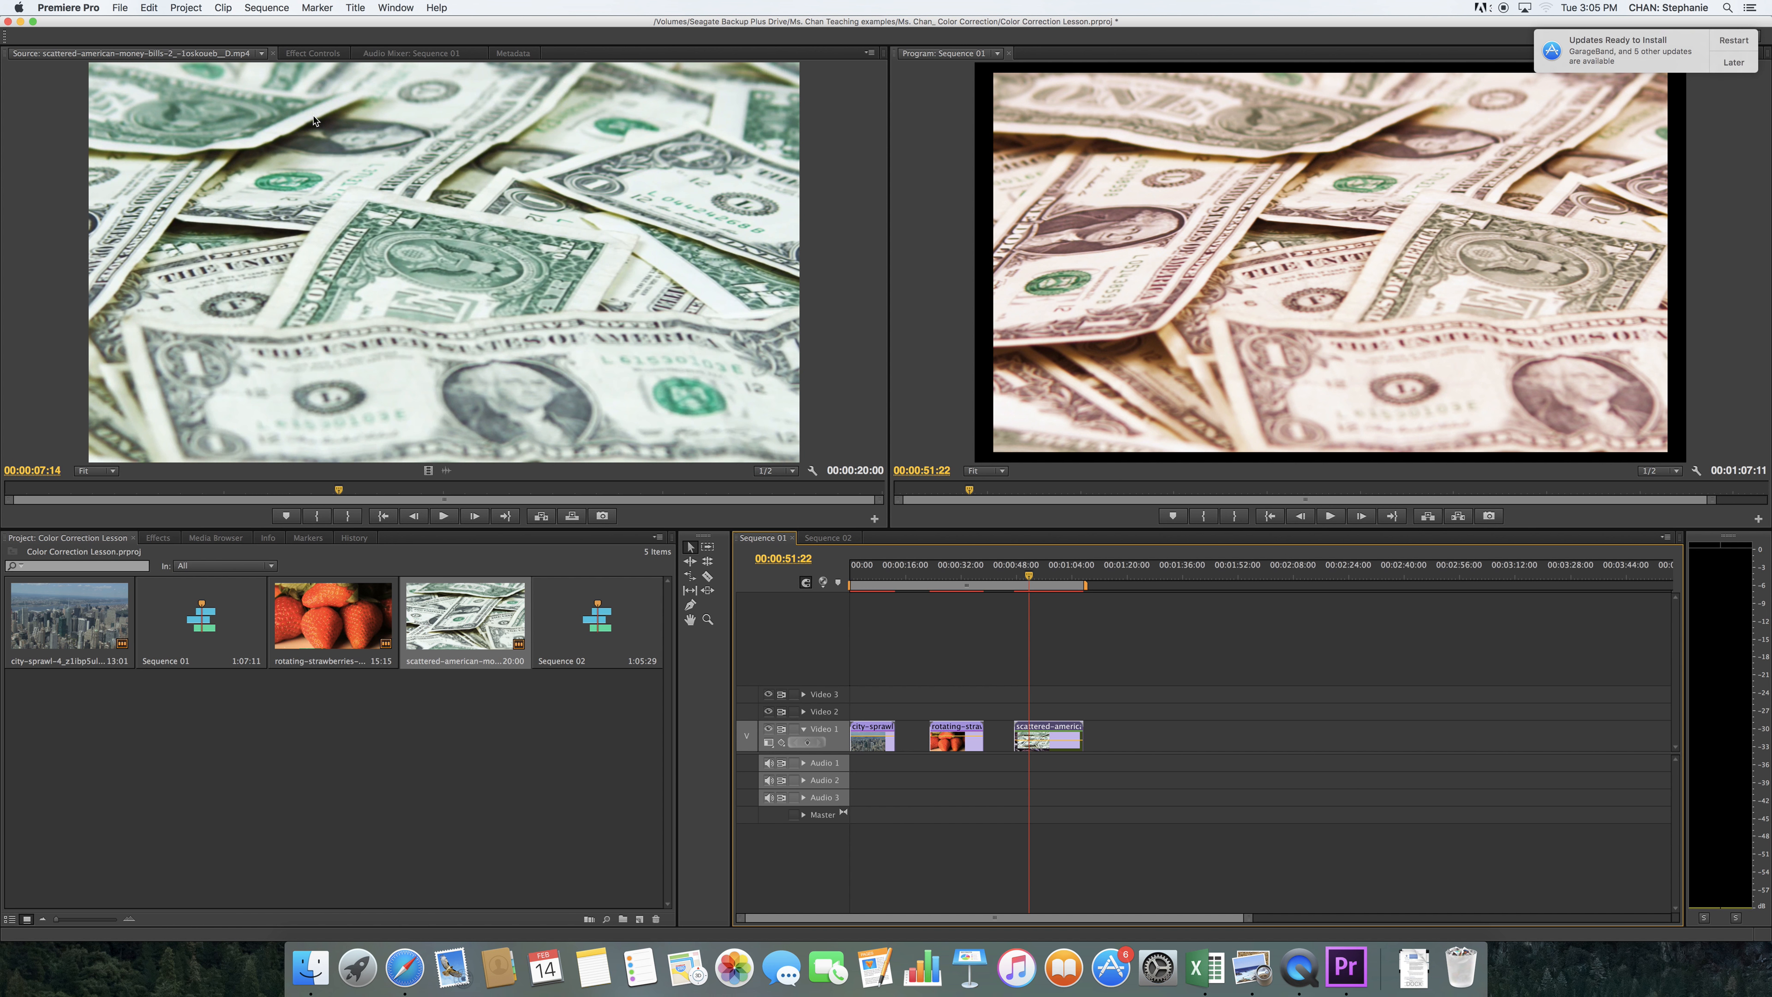
left_click(307, 53)
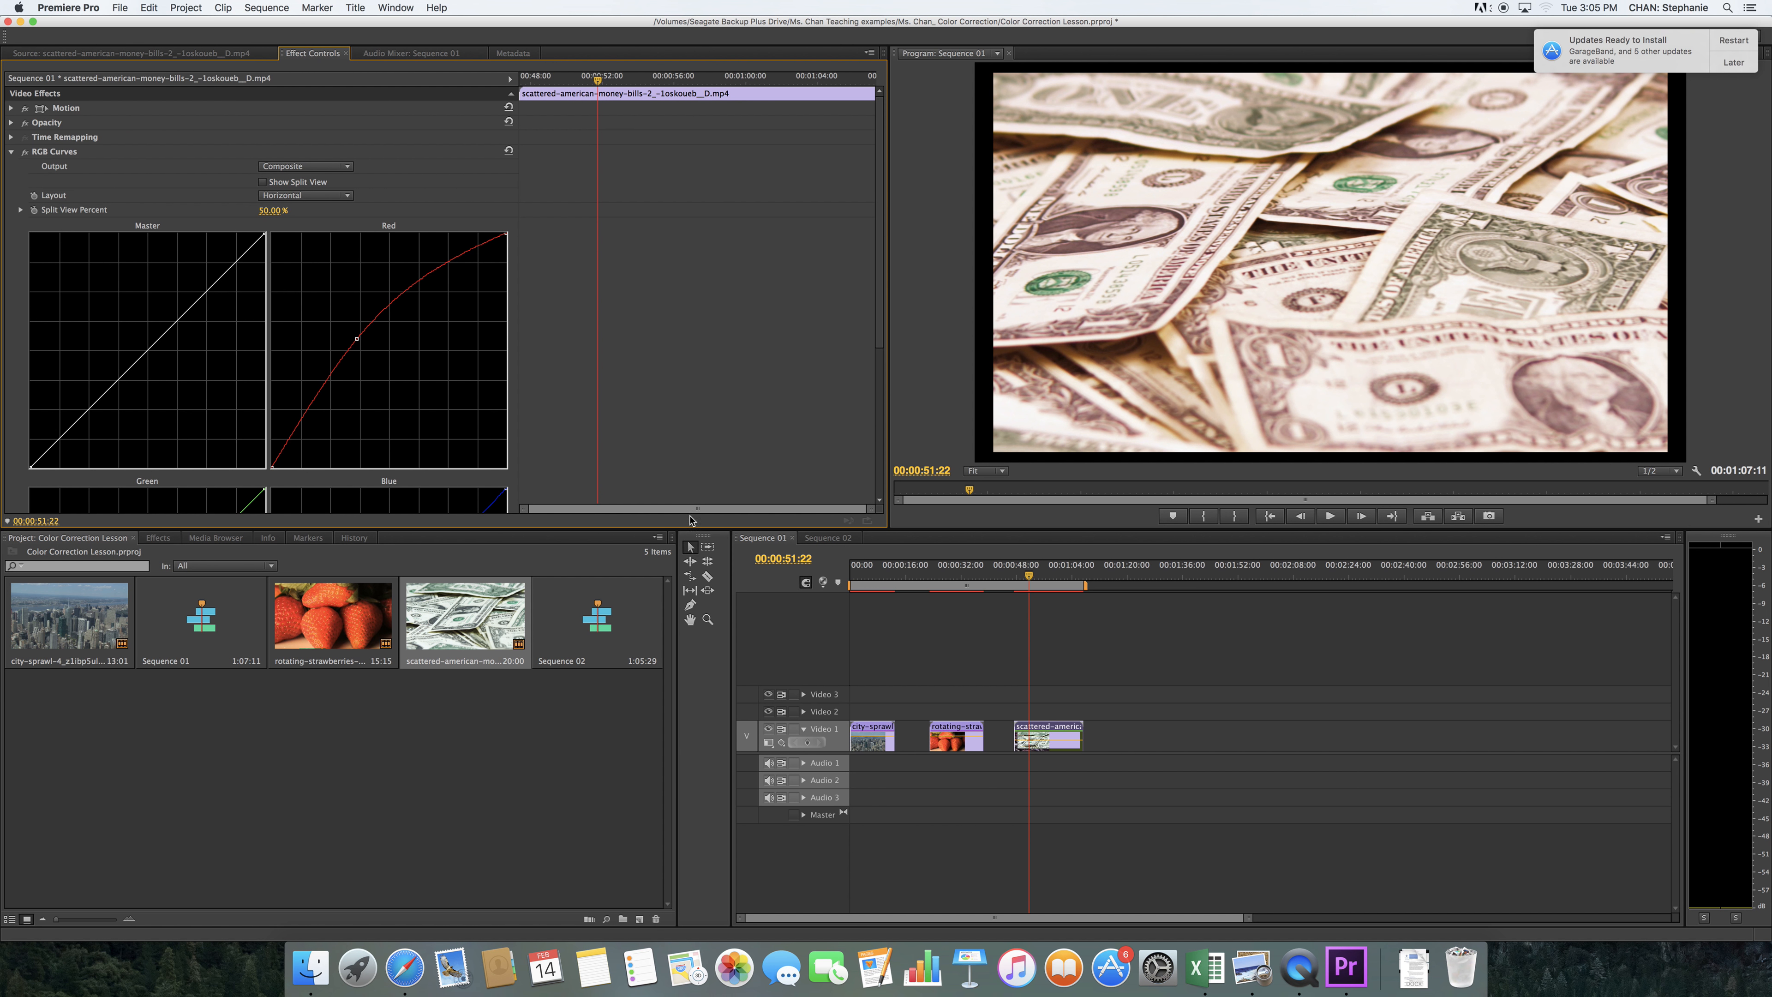
left_click(158, 537)
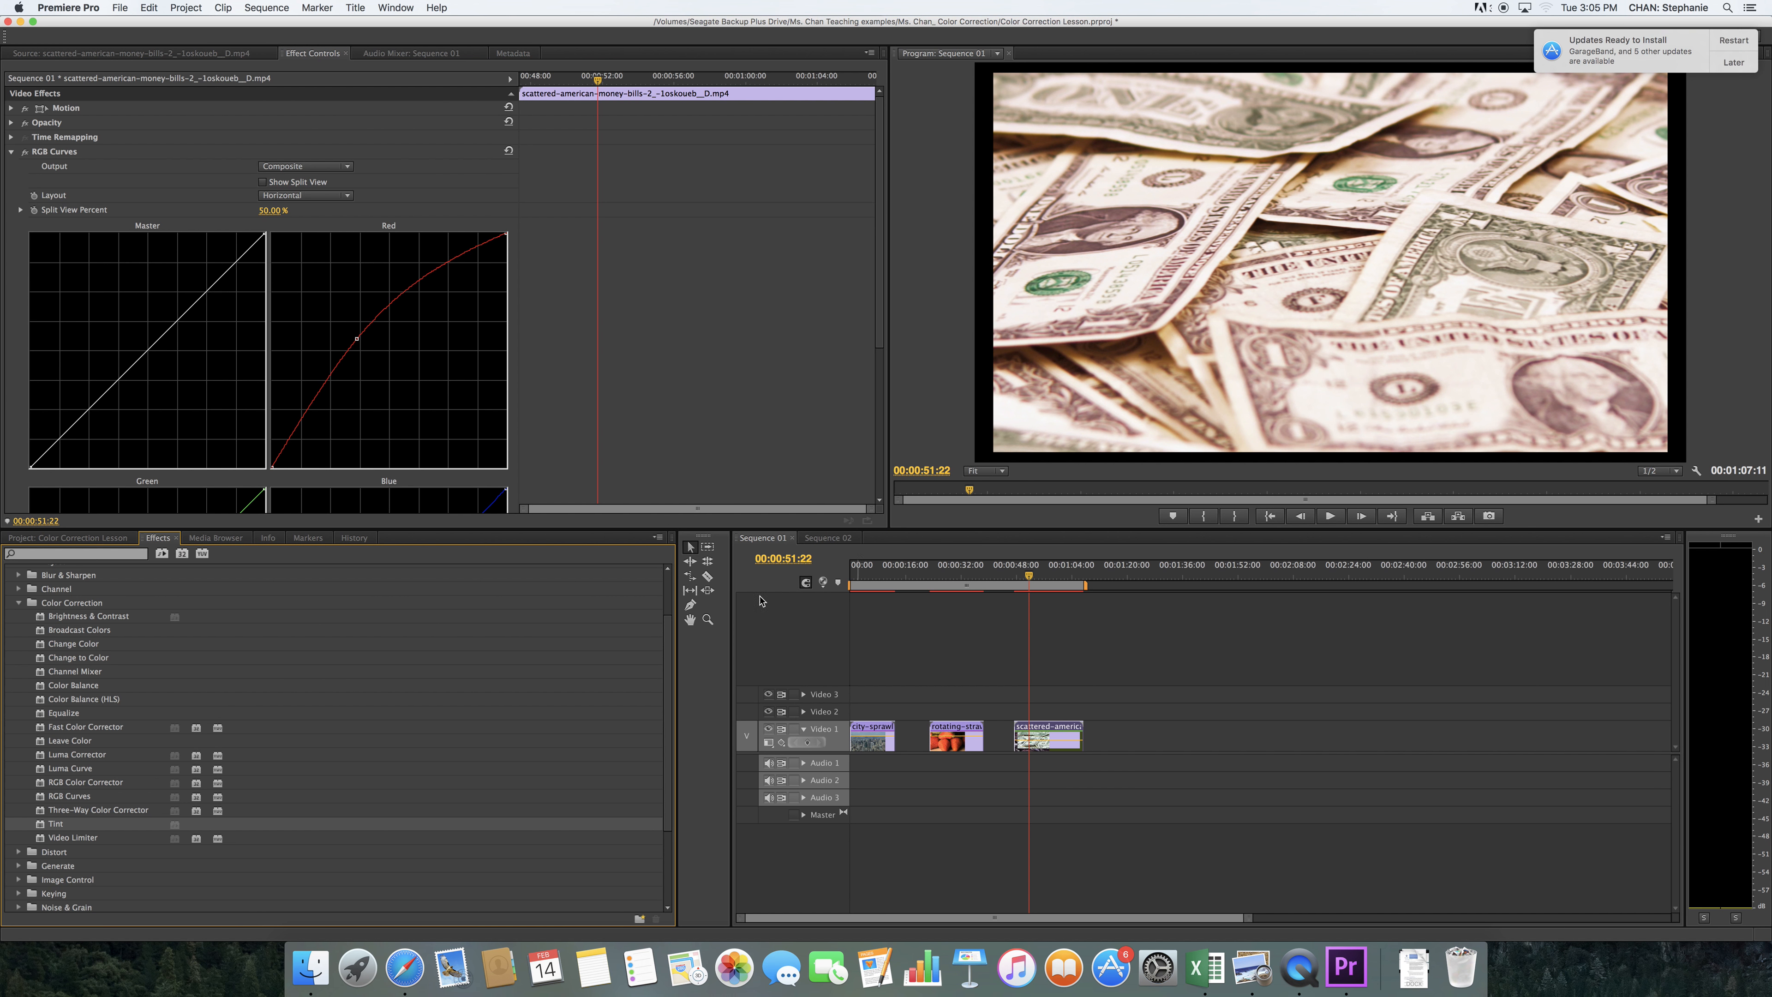
left_click(819, 542)
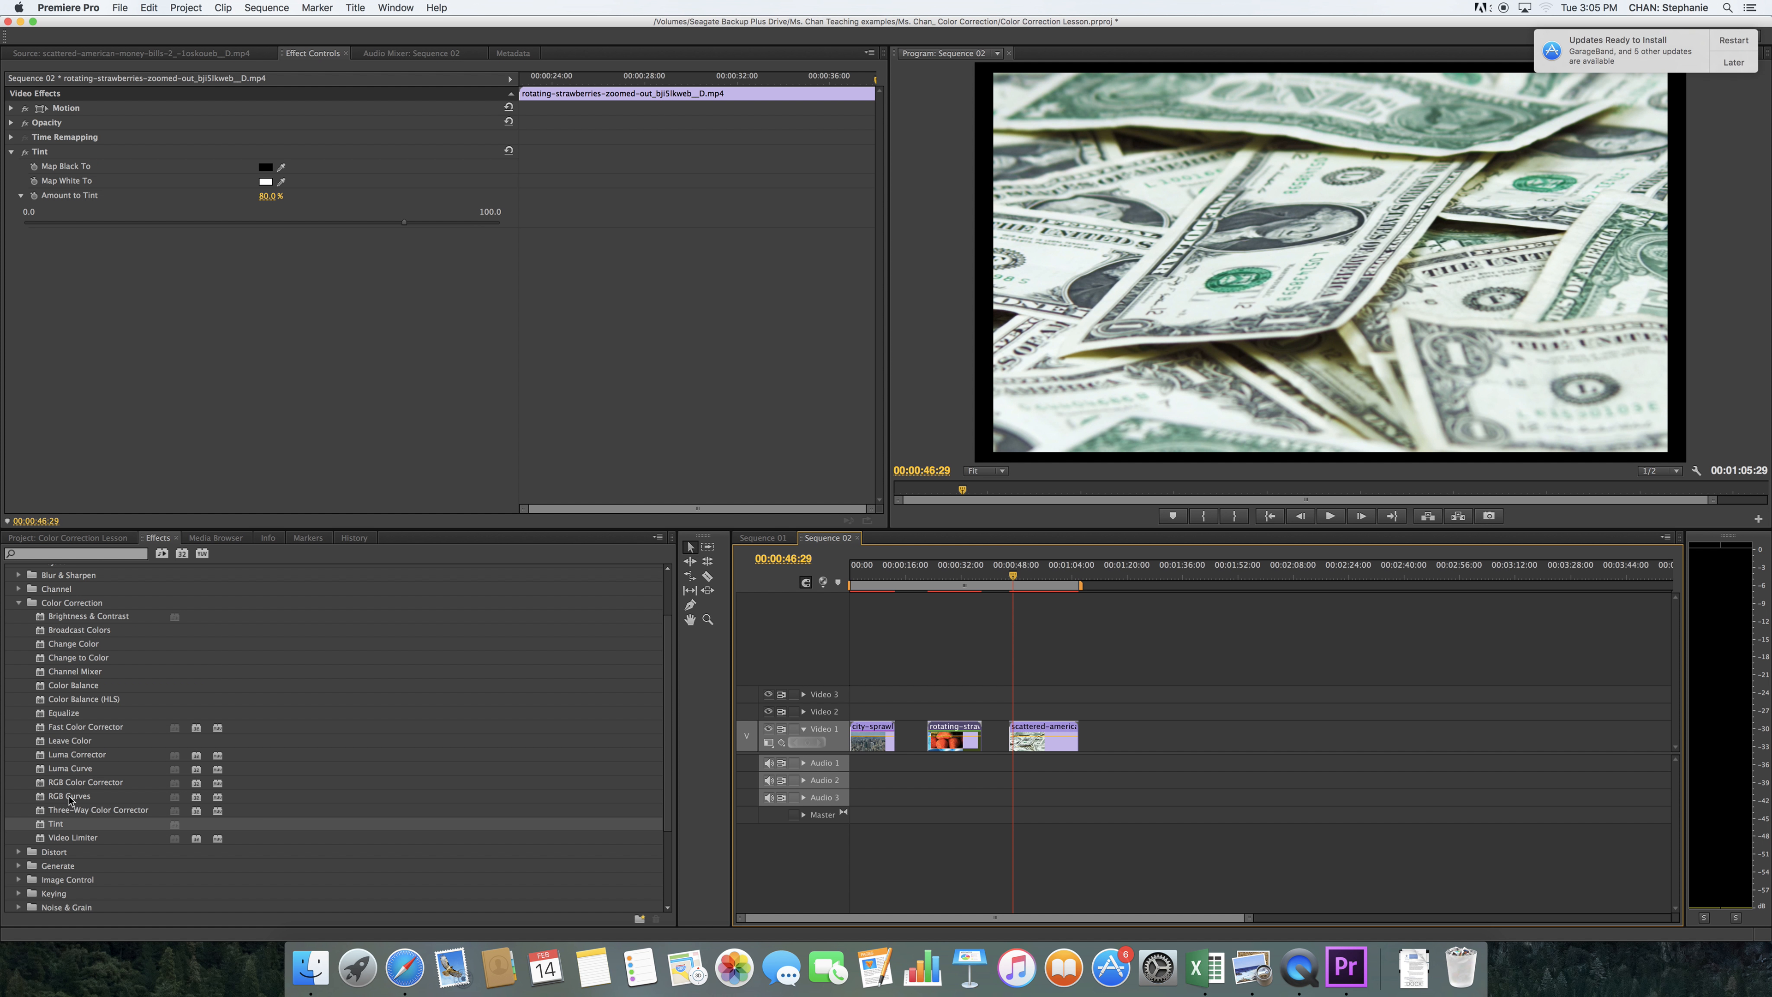
left_click_drag(78, 797, 1041, 737)
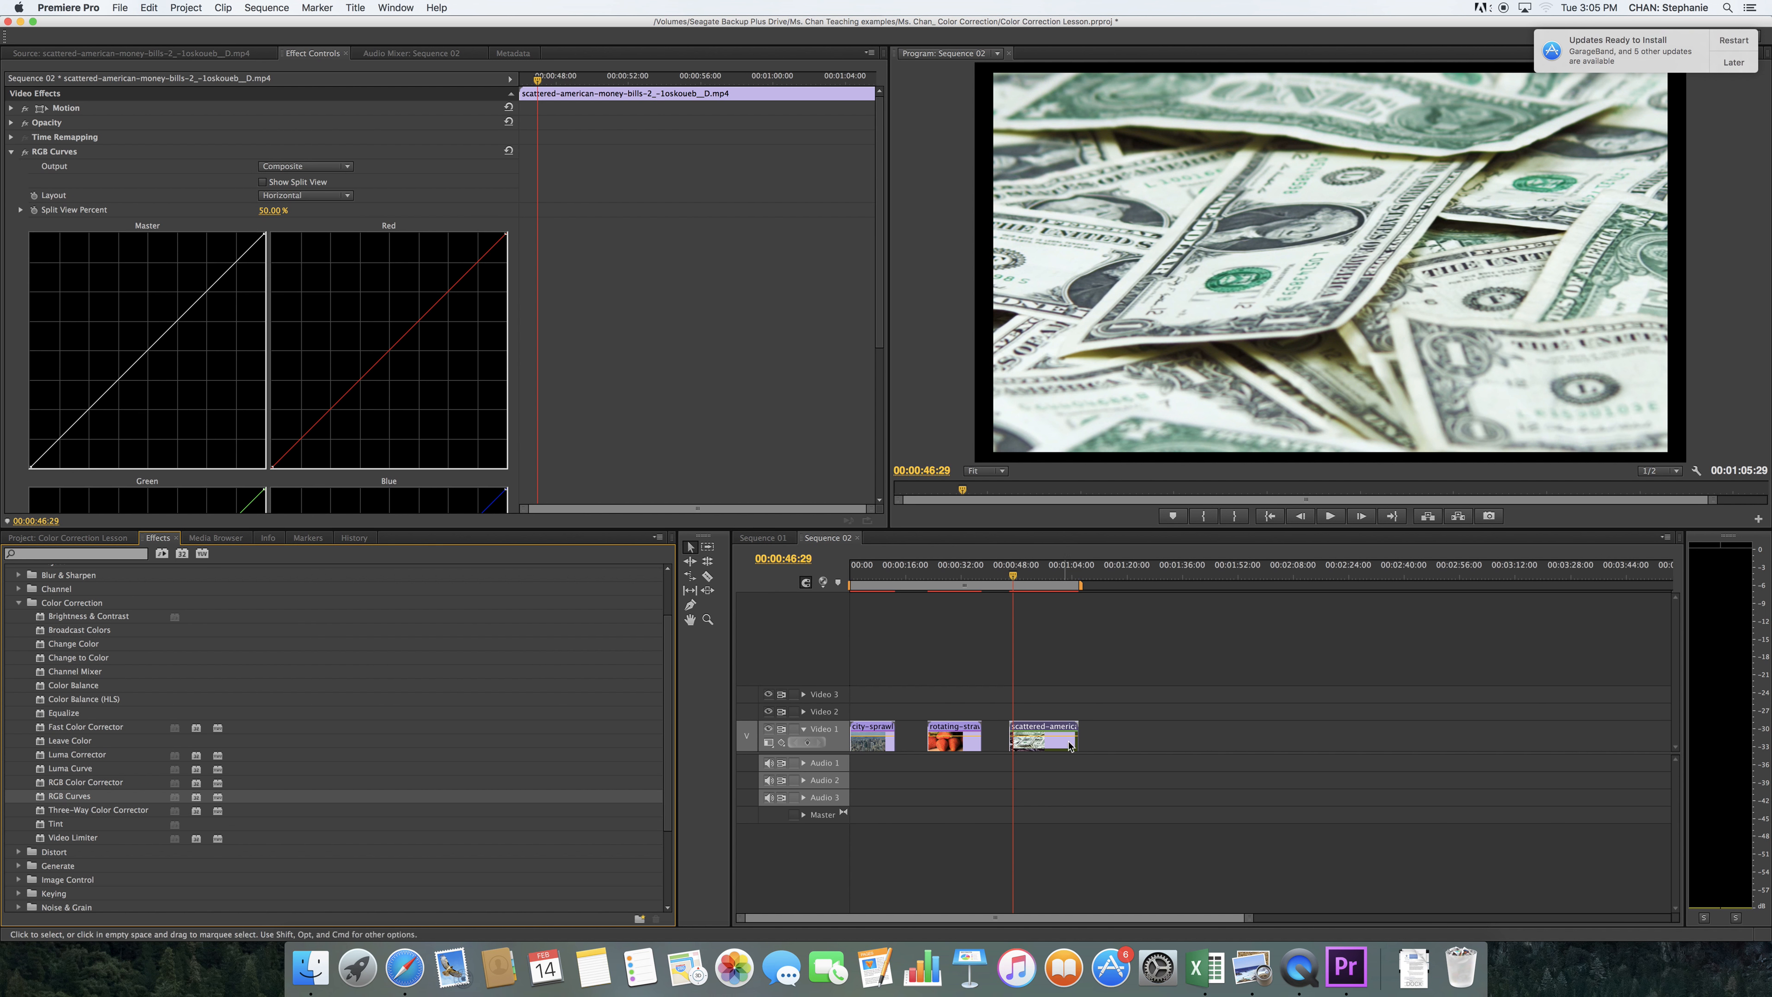
Bend the middle of the money clip's Red curve in RGB Curves, ending below the diagonal to reduce red
left_click_drag(880, 345, 878, 411)
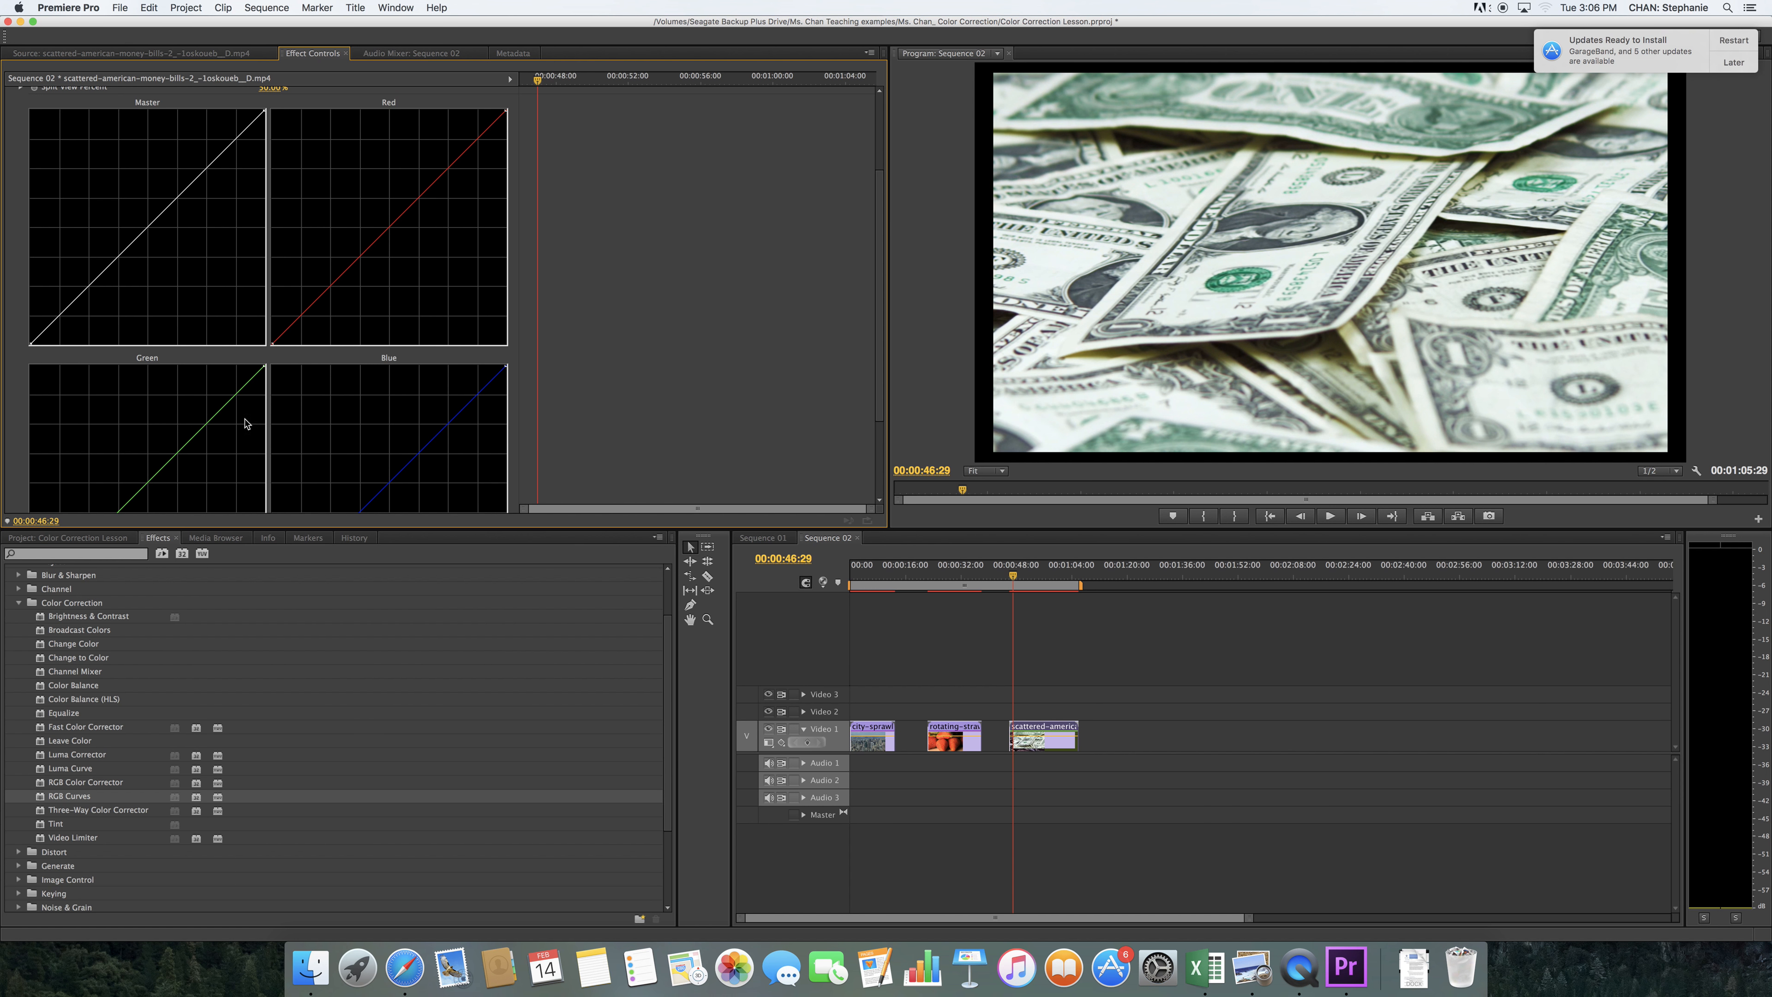
left_click(397, 219)
left_click_drag(397, 219, 353, 216)
left_click_drag(353, 215, 392, 261)
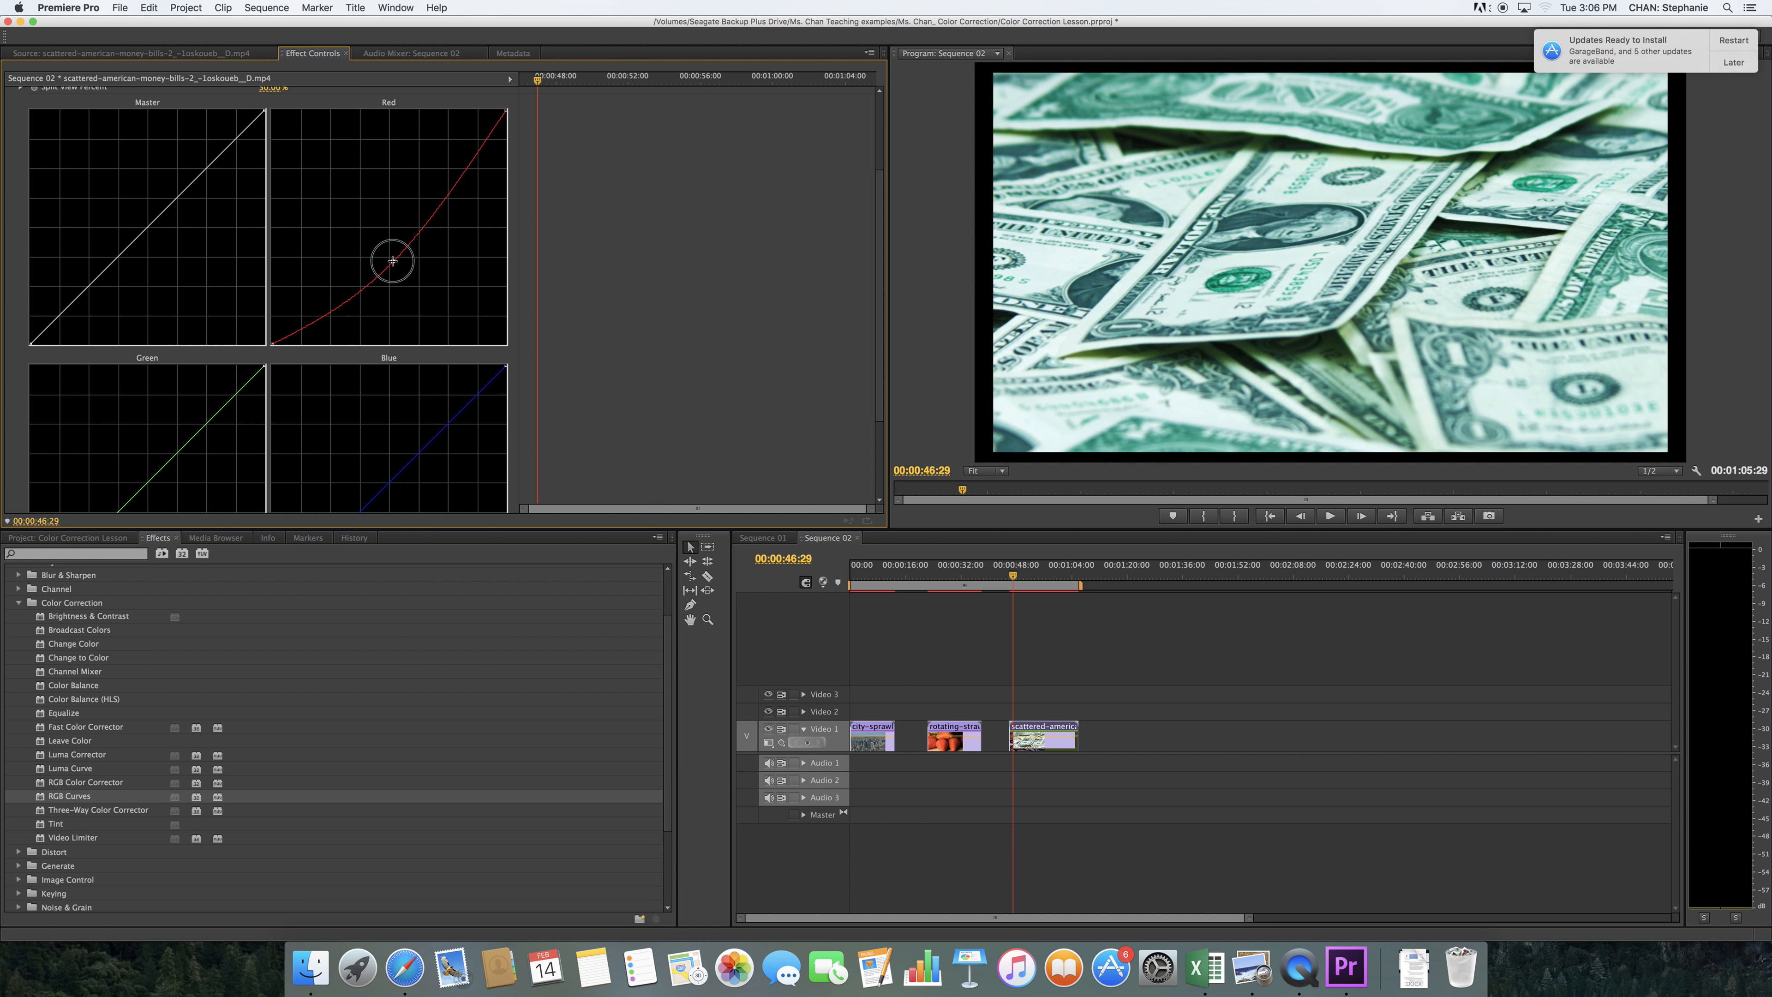